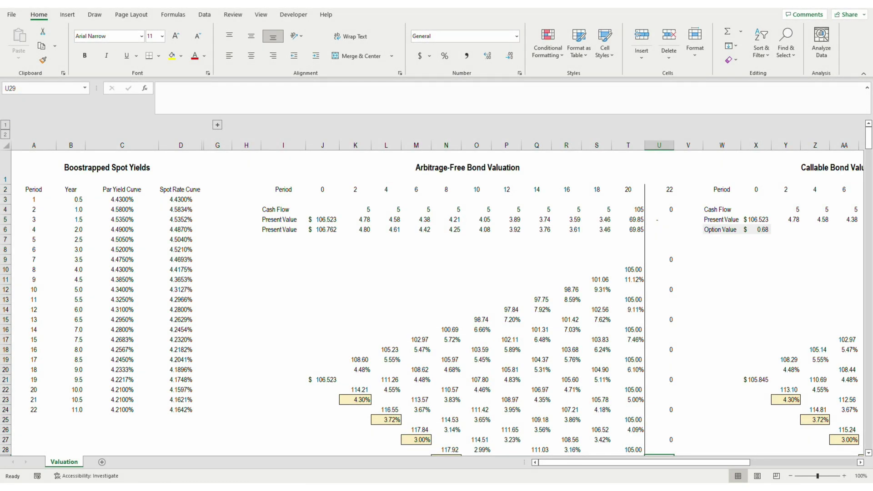
# - Go to the Arbitrage-Free Bond Valuation title and move across the bond's cash flow row
pyautogui.press('Up')
pyautogui.press('Up')
pyautogui.press('Up')
pyautogui.press('Up')
pyautogui.press('Up')
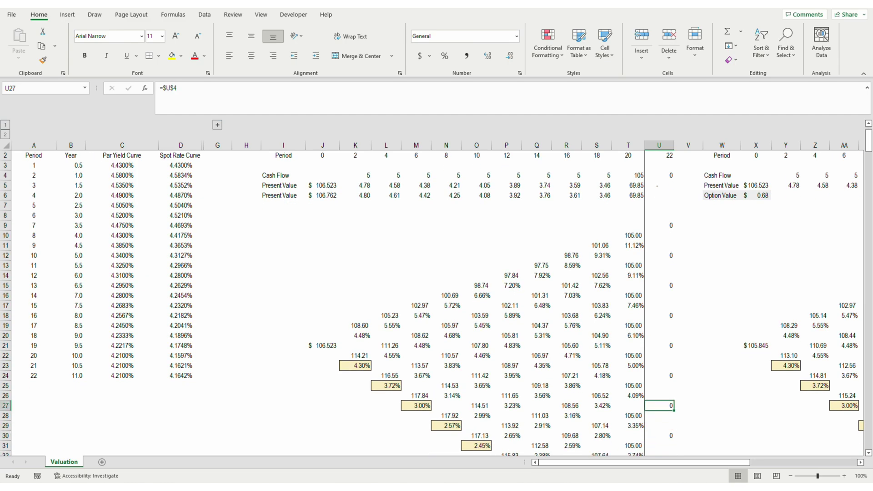
pyautogui.press('Up')
pyautogui.press('Up')
pyautogui.press('Up')
pyautogui.press('Up')
pyautogui.press('Up')
pyautogui.press('Up')
pyautogui.press('Up')
pyautogui.press('Up')
pyautogui.press('Up')
pyautogui.press('Up')
pyautogui.press('Up')
pyautogui.press('Up')
pyautogui.press('Up')
pyautogui.press('Up')
pyautogui.press('Up')
pyautogui.press('Up')
pyautogui.press('Up')
pyautogui.press('Up')
pyautogui.press('Up')
pyautogui.press('Up')
pyautogui.press('Left')
pyautogui.press('Left')
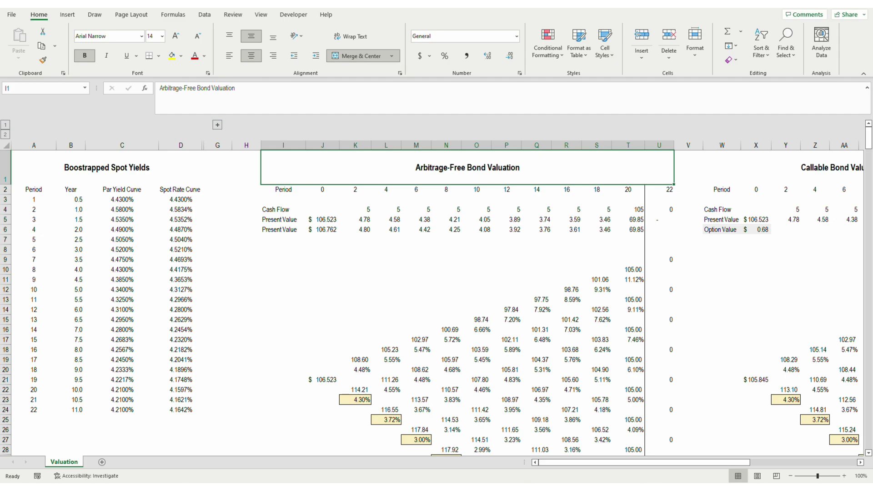
pyautogui.press('Down')
pyautogui.press('Right')
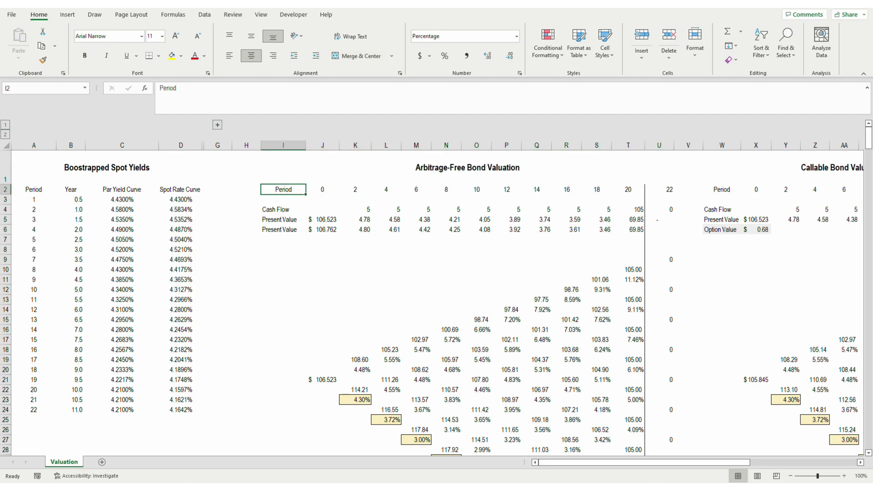
pyautogui.press('Down')
pyautogui.press('Right')
pyautogui.press('Down')
pyautogui.press('Right')
pyautogui.press('Right')
pyautogui.press('Right')
pyautogui.press('Right')
pyautogui.press('Right')
pyautogui.press('Right')
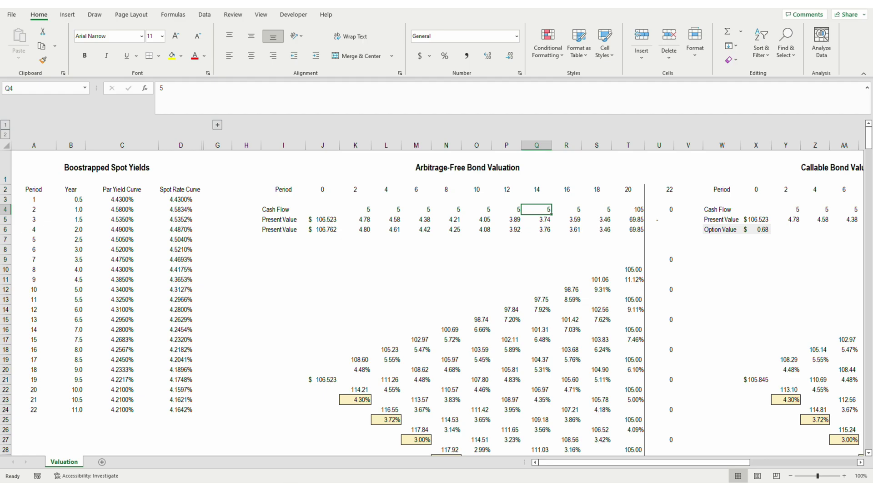
# - Inspect the total present value in J6 and each period's discounting formula without changes
pyautogui.press('Down')
pyautogui.press('Left')
pyautogui.press('Left')
pyautogui.press('Left')
pyautogui.press('Left')
pyautogui.press('Left')
pyautogui.press('Left')
pyautogui.press('Left')
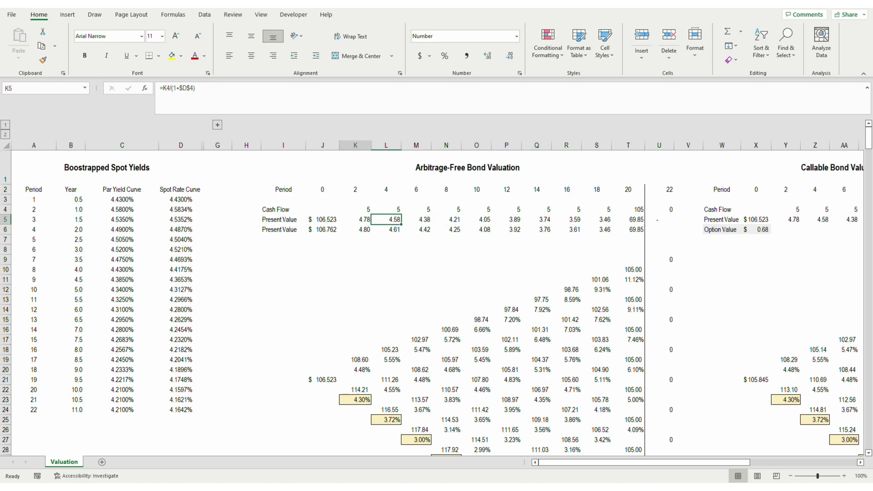
pyautogui.press('Down')
pyautogui.press('F2')
pyautogui.press('Tab')
pyautogui.press('F2')
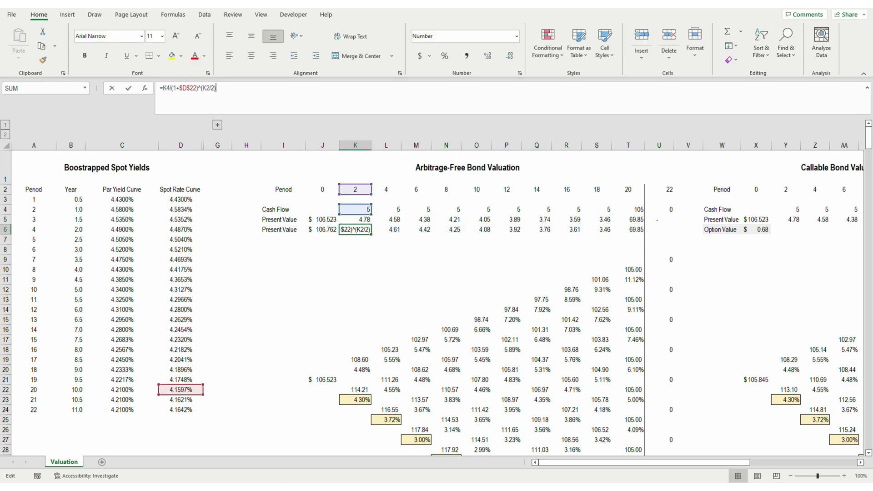
pyautogui.press('Tab')
pyautogui.press('F2')
pyautogui.press('Tab')
pyautogui.press('F2')
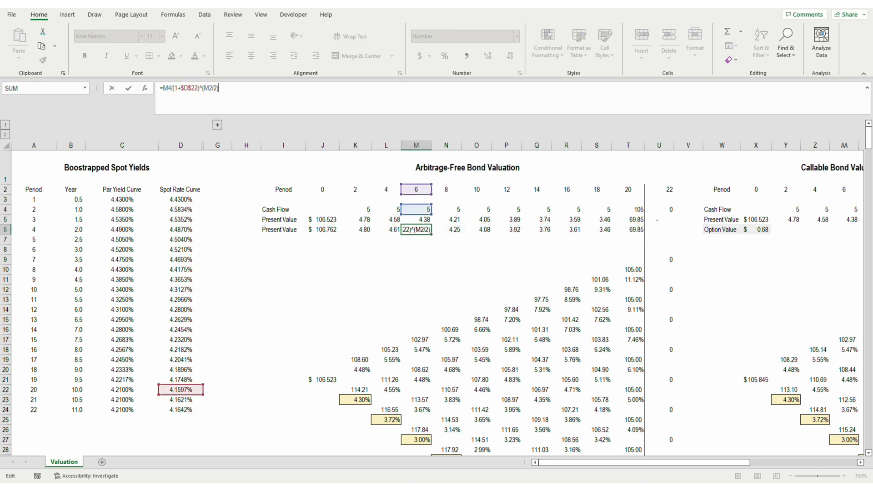
pyautogui.press('Tab')
pyautogui.press('F2')
pyautogui.press('Tab')
# - Recheck the SUM of discounted cash flows in the total present value cell
pyautogui.press('F2')
pyautogui.press('Escape')
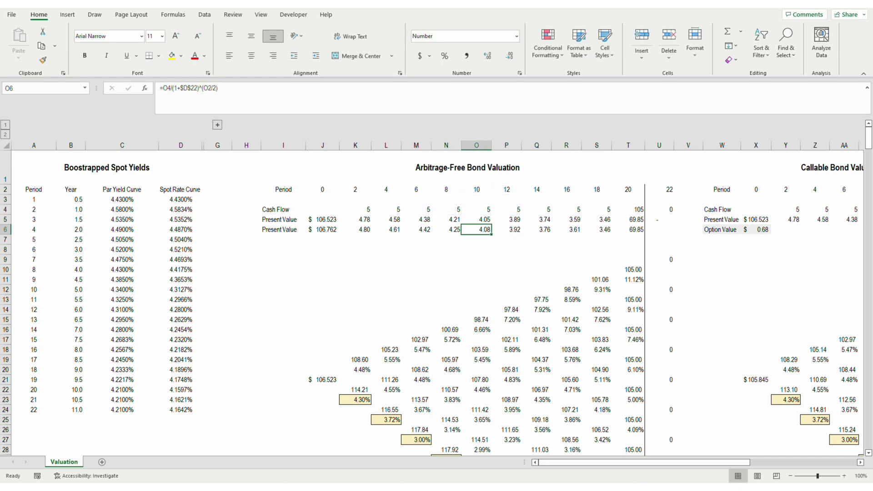
pyautogui.press('Left')
pyautogui.press('Left')
pyautogui.press('Left')
pyautogui.press('Left')
pyautogui.press('Left')
pyautogui.press('Left')
pyautogui.press('Right')
pyautogui.press('F2')
pyautogui.press('Escape')
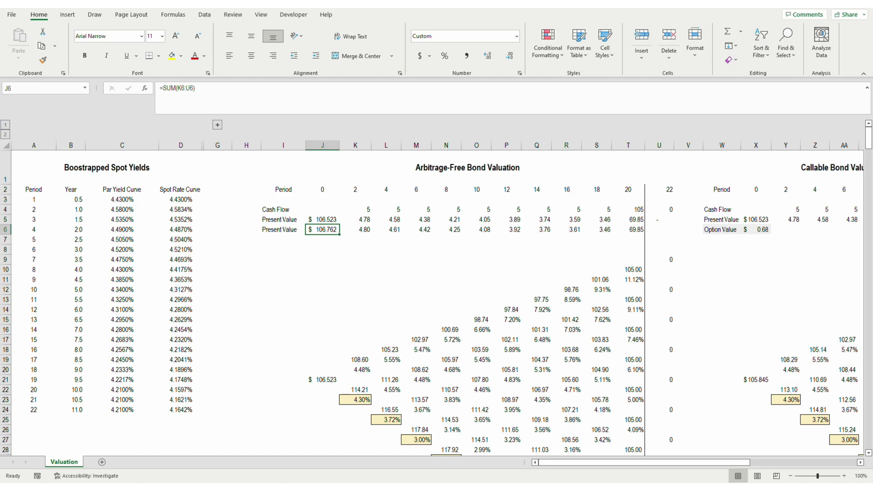
# - Check the period 2 present value, then the interpolated 1.5-year par yield formula in C5
pyautogui.press('Up')
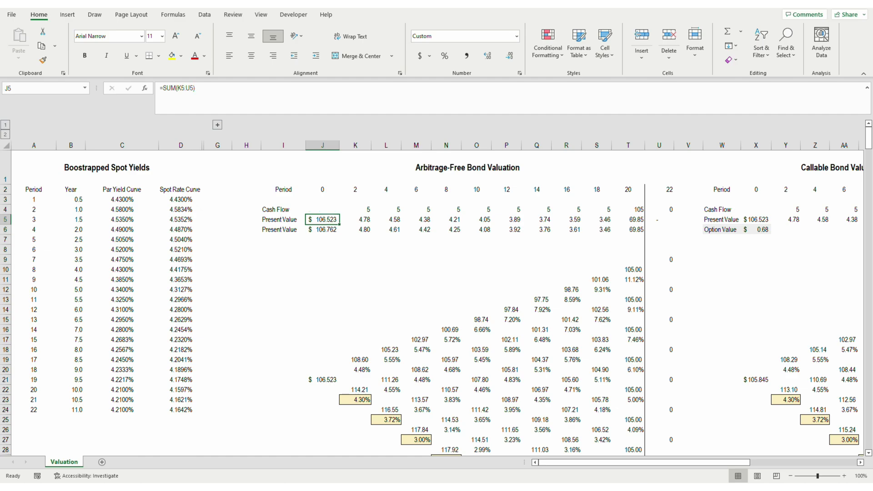
pyautogui.press('Right')
pyautogui.press('Left')
pyautogui.press('Left')
pyautogui.press('Left')
pyautogui.press('Left')
pyautogui.press('Left')
pyautogui.press('Left')
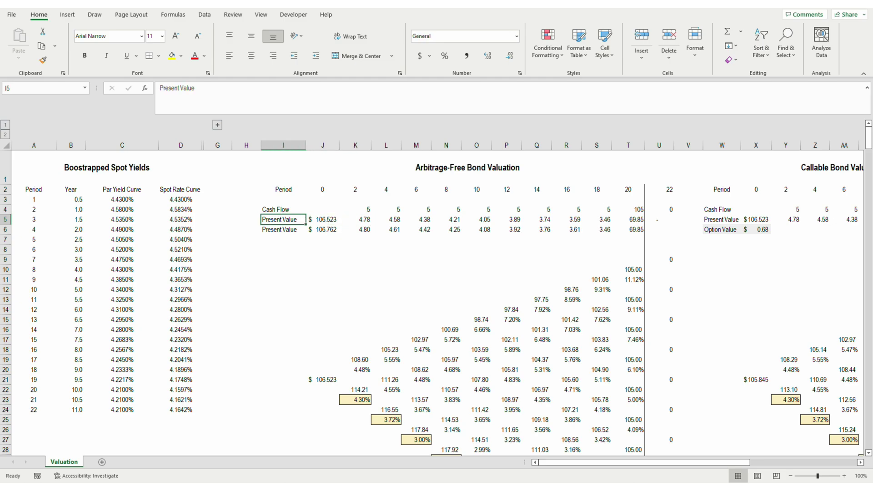
pyautogui.press('Up')
pyautogui.press('Up')
pyautogui.press('Up')
pyautogui.press('Up')
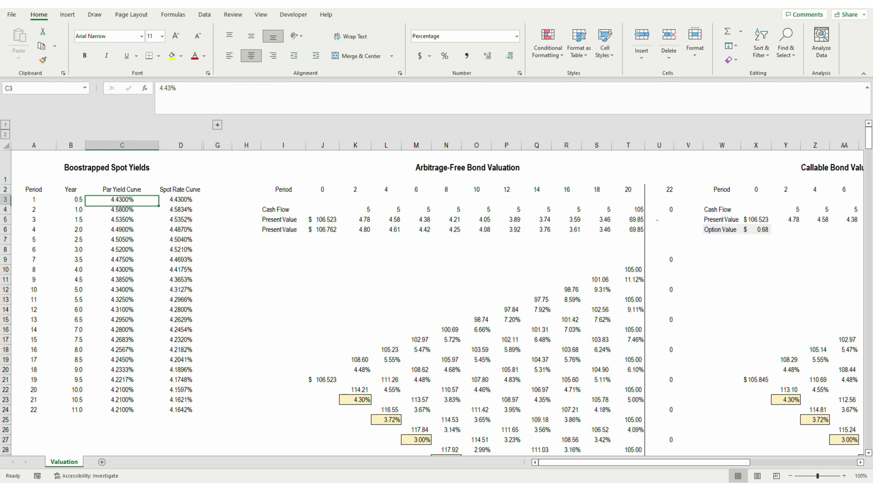
pyautogui.press('Down')
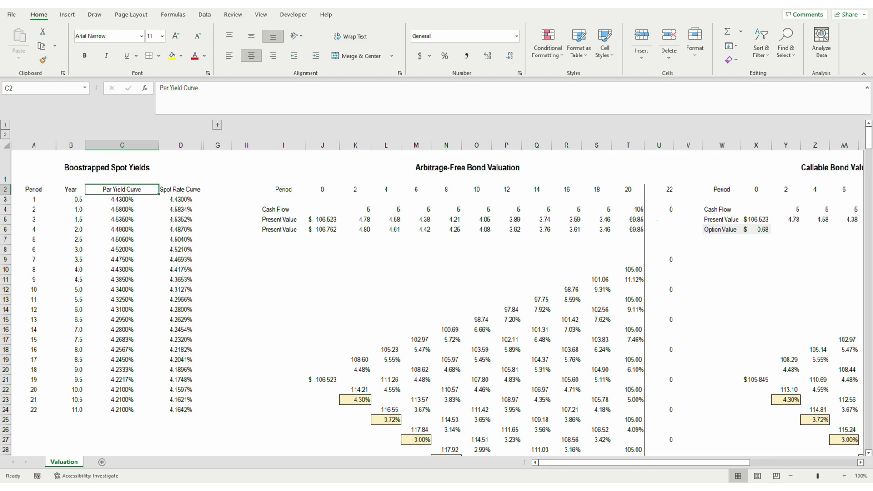
pyautogui.press('Down')
pyautogui.press('Down')
pyautogui.press('Down')
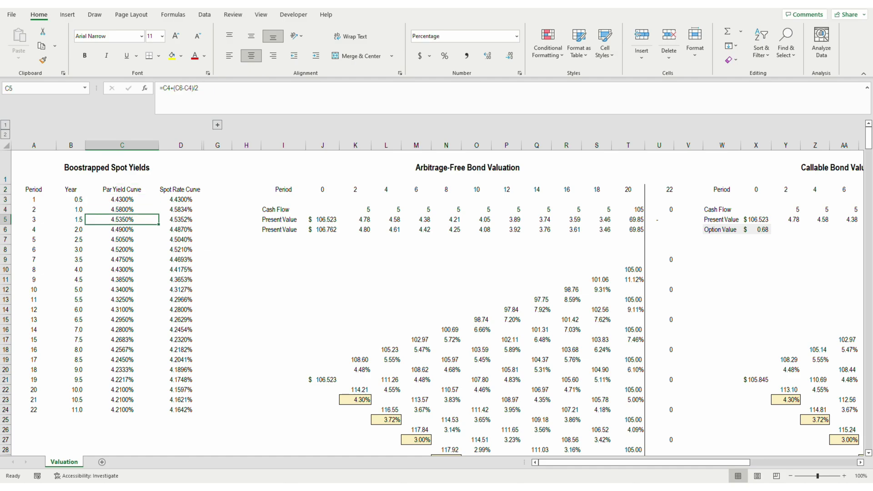
pyautogui.press('F2')
pyautogui.press('Escape')
# - Review par yields C11, C12 (4.34% input), C16 (4.28% input) and the C15 interpolation
pyautogui.press('Down')
pyautogui.press('Down')
pyautogui.press('Down')
pyautogui.press('Down')
pyautogui.press('Down')
pyautogui.press('Down')
pyautogui.press('Down')
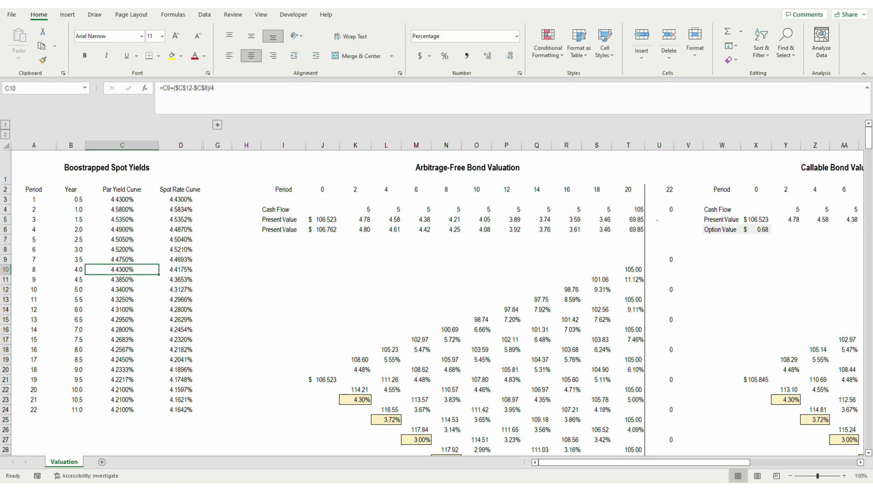
pyautogui.press('Up')
pyautogui.press('F2')
pyautogui.press('Escape')
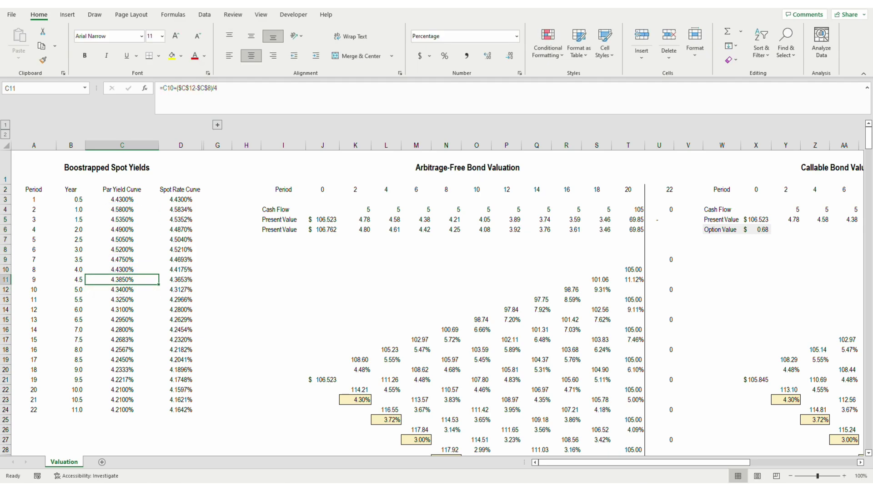
pyautogui.press('Down')
pyautogui.press('F2')
pyautogui.press('Escape')
pyautogui.press('Down')
pyautogui.press('Down')
pyautogui.press('Down')
pyautogui.press('Down')
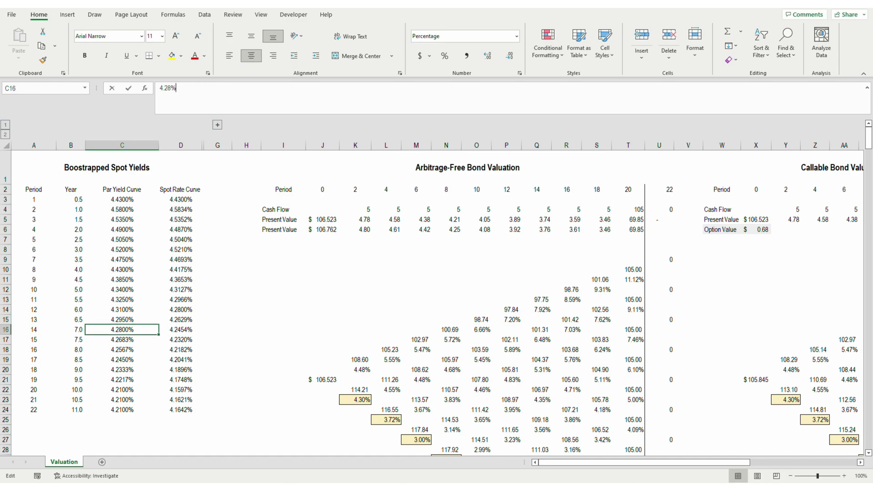
pyautogui.press('F2')
pyautogui.press('Escape')
pyautogui.press('Up')
pyautogui.press('F2')
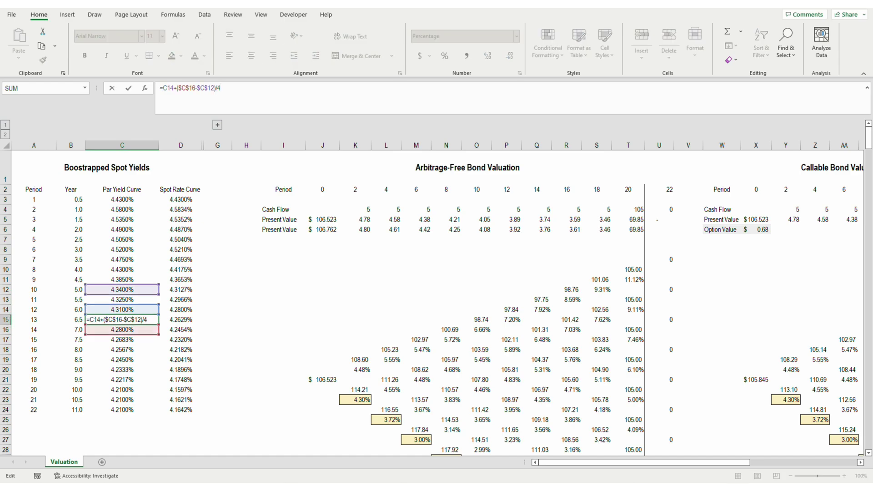
pyautogui.press('Escape')
# - Inspect the spot rate bootstrapping formulas in D4 and D6
pyautogui.press('Right')
pyautogui.press('Up')
pyautogui.press('Up')
pyautogui.press('Up')
pyautogui.press('Up')
pyautogui.press('Up')
pyautogui.press('Up')
pyautogui.press('Up')
pyautogui.press('Up')
pyautogui.press('Up')
pyautogui.press('Up')
pyautogui.press('Up')
pyautogui.press('Up')
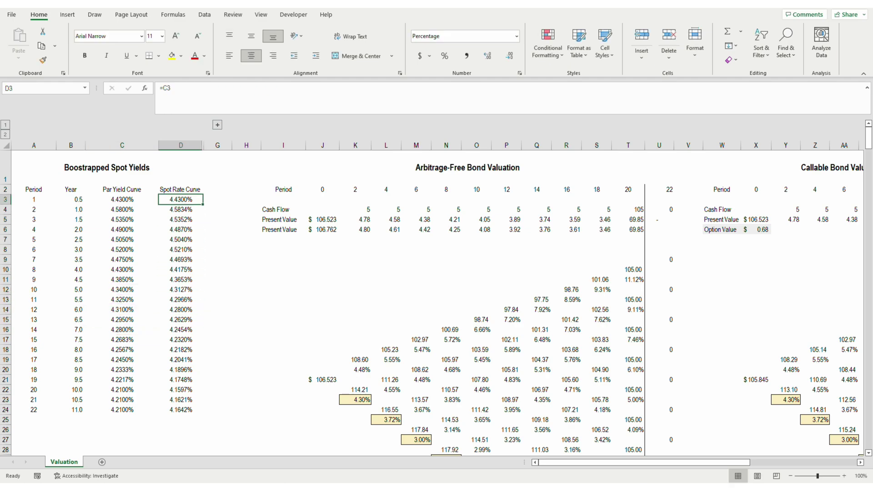
pyautogui.press('Down')
pyautogui.press('F2')
pyautogui.press('Escape')
pyautogui.press('Down')
pyautogui.press('Down')
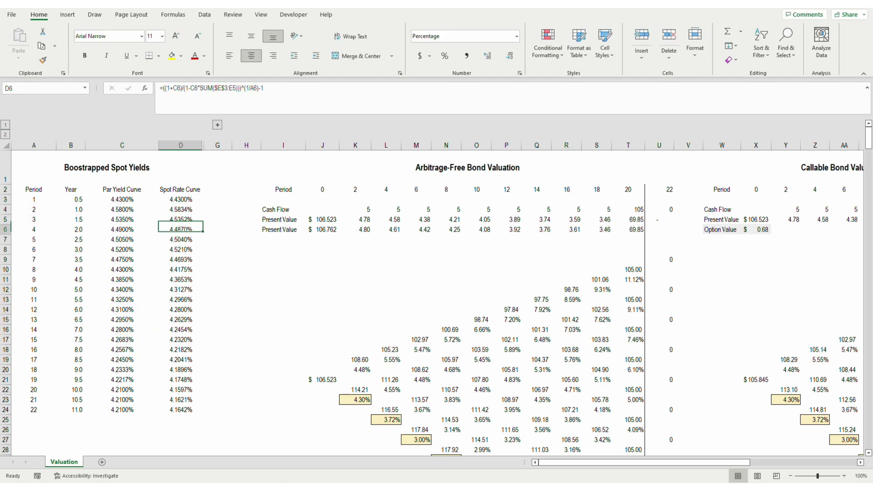
pyautogui.press('F2')
pyautogui.press('Escape')
pyautogui.press('Down')
pyautogui.press('Up')
pyautogui.press('Up')
pyautogui.press('Up')
pyautogui.press('Up')
pyautogui.press('Up')
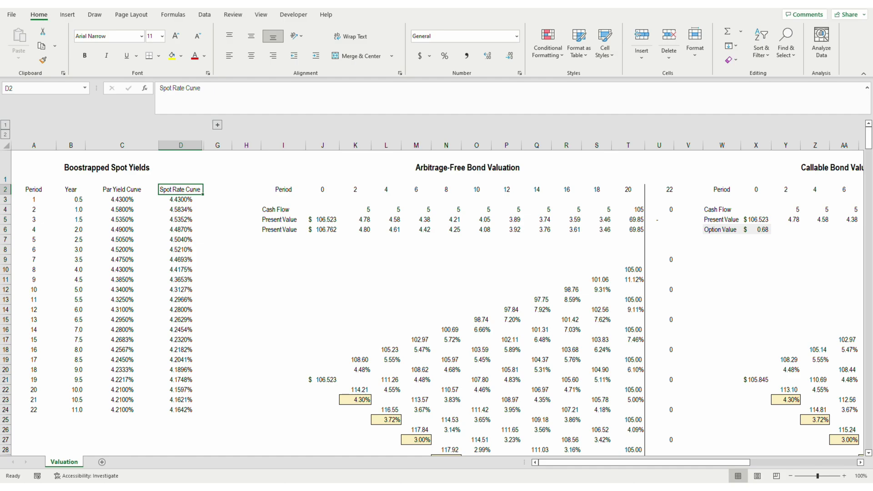
# - Expand columns E:F, review spot rate formulas D4 through D9, then collapse E:F again
pyautogui.click(214, 125)
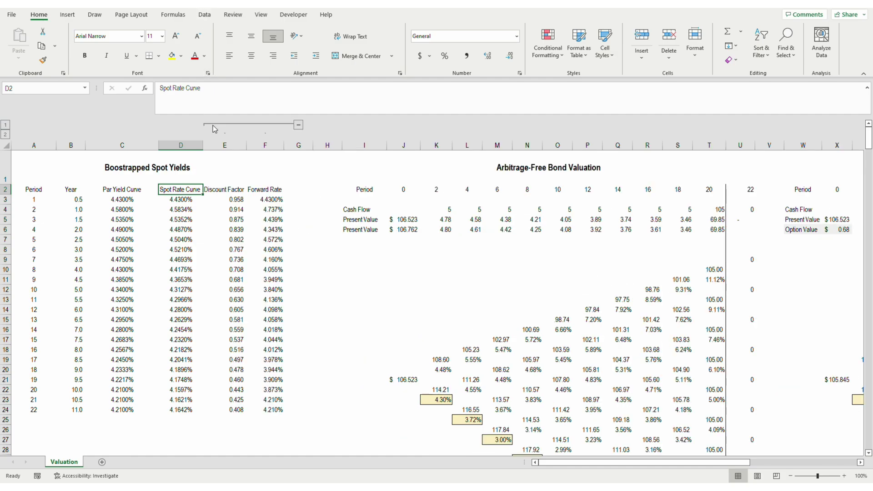
pyautogui.press('Down')
pyautogui.press('Down')
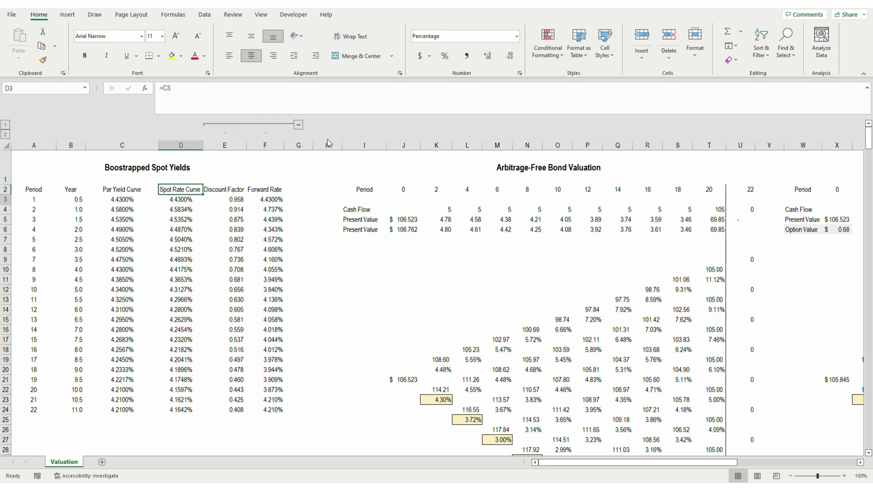
pyautogui.press('F2')
pyautogui.press('Return')
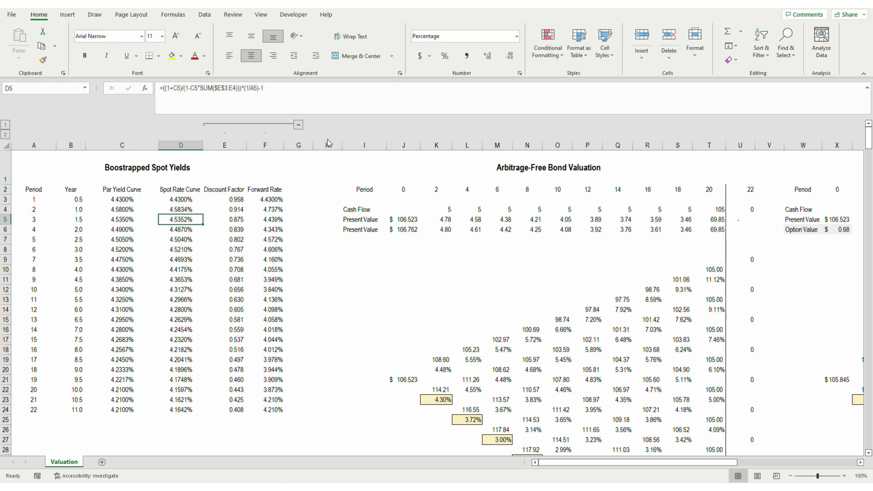
pyautogui.press('F2')
pyautogui.press('Return')
pyautogui.press('F2')
pyautogui.press('Return')
pyautogui.press('Return')
pyautogui.press('Return')
pyautogui.press('F2')
pyautogui.press('Escape')
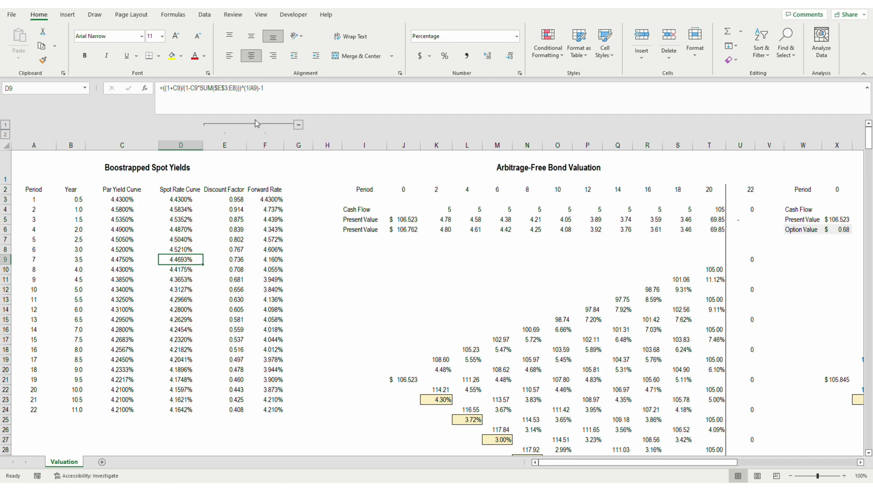
pyautogui.click(299, 126)
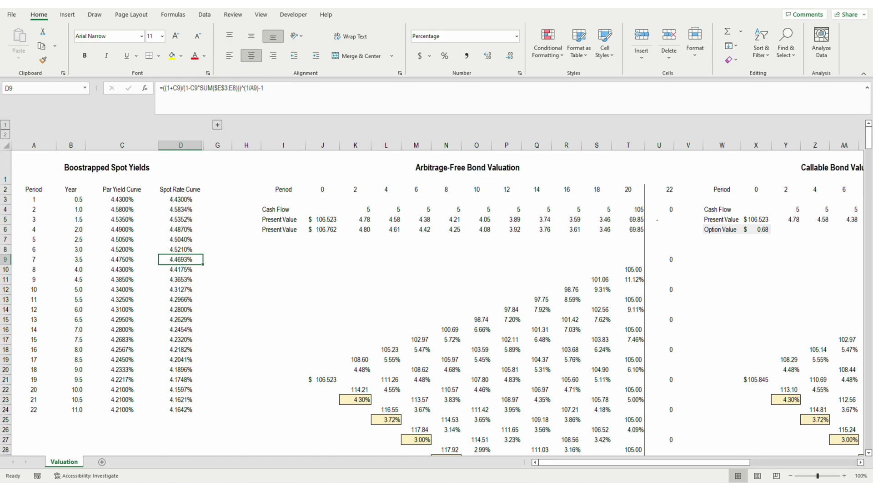
pyautogui.press('Left')
pyautogui.press('Up')
pyautogui.press('Up')
pyautogui.press('Up')
pyautogui.press('Up')
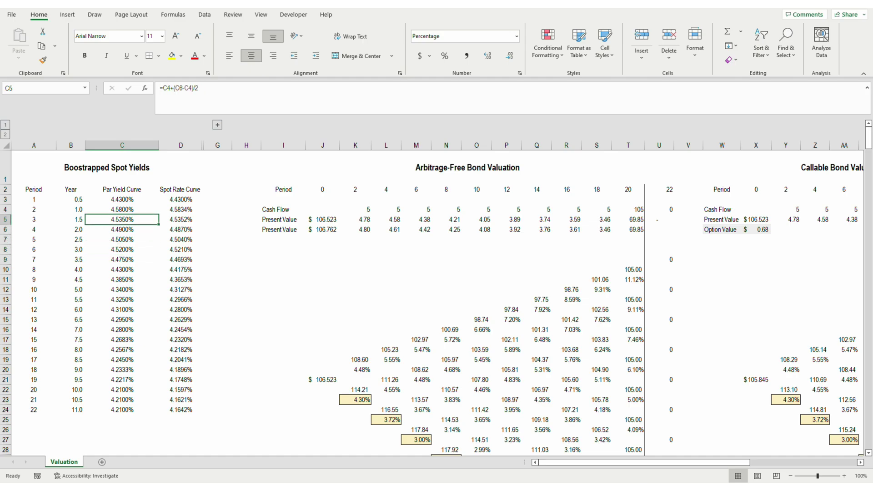
pyautogui.hotkey('shift', 'Down')
pyautogui.hotkey('shift', 'Down')
pyautogui.hotkey('shift', 'Down')
pyautogui.hotkey('shift', 'Down')
pyautogui.hotkey('shift', 'Down')
pyautogui.press('Down')
pyautogui.press('Down')
pyautogui.press('Down')
pyautogui.press('Down')
pyautogui.press('Down')
pyautogui.press('Down')
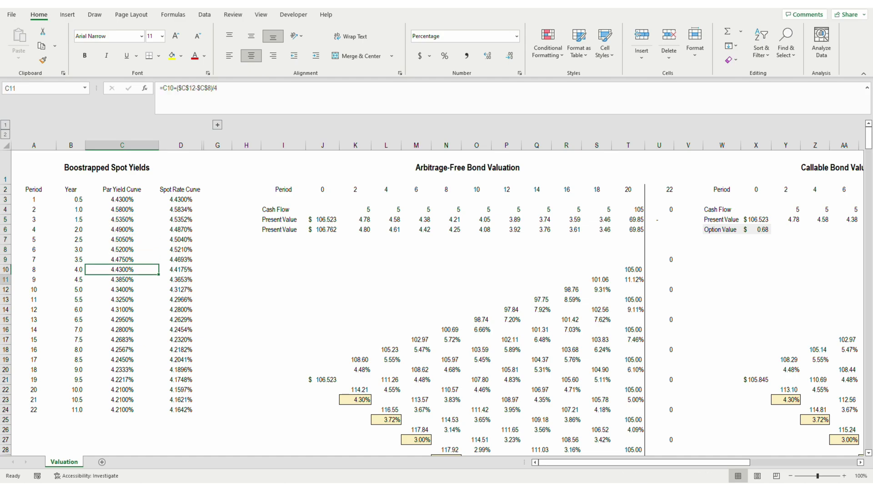
pyautogui.press('Down')
pyautogui.press('Down')
pyautogui.press('Down')
pyautogui.press('Down')
pyautogui.press('Down')
pyautogui.press('Down')
pyautogui.press('Down')
pyautogui.press('Down')
pyautogui.press('Down')
pyautogui.press('Down')
pyautogui.press('Down')
pyautogui.press('Down')
pyautogui.press('Down')
pyautogui.hotkey('shift', 'Up')
pyautogui.hotkey('shift', 'Up')
pyautogui.hotkey('shift', 'Up')
pyautogui.hotkey('shift', 'Up')
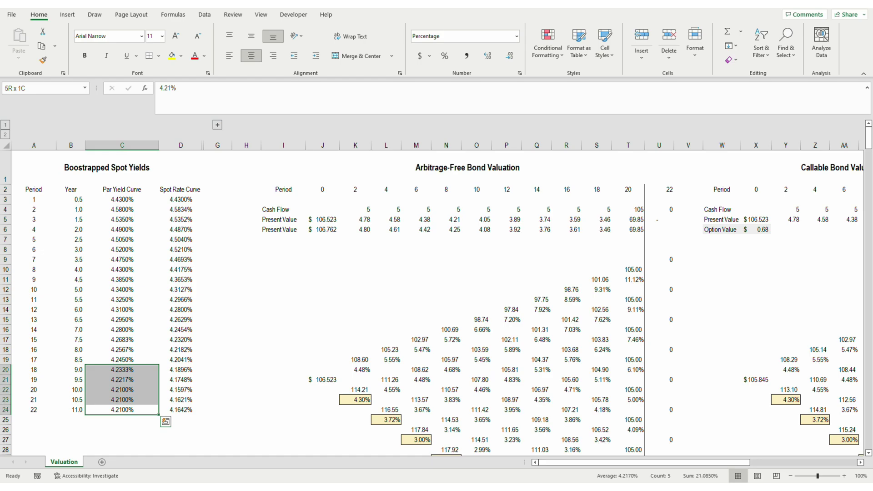
pyautogui.press('Right')
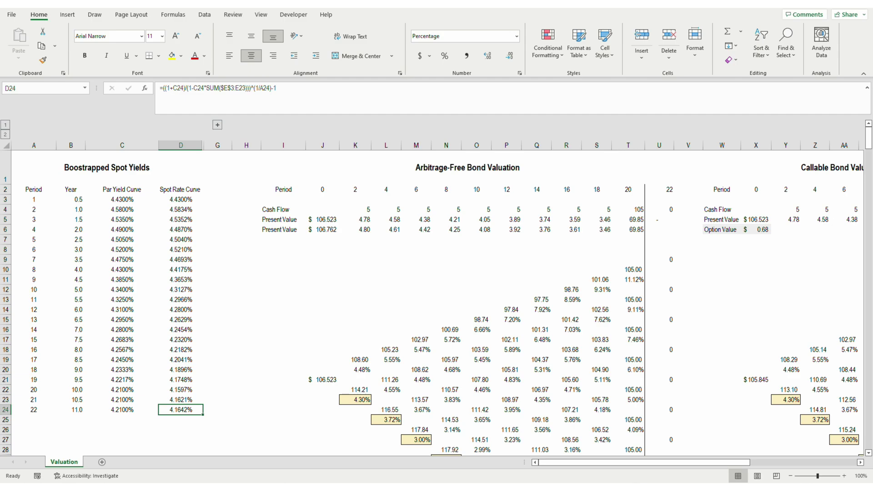
pyautogui.click(416, 400)
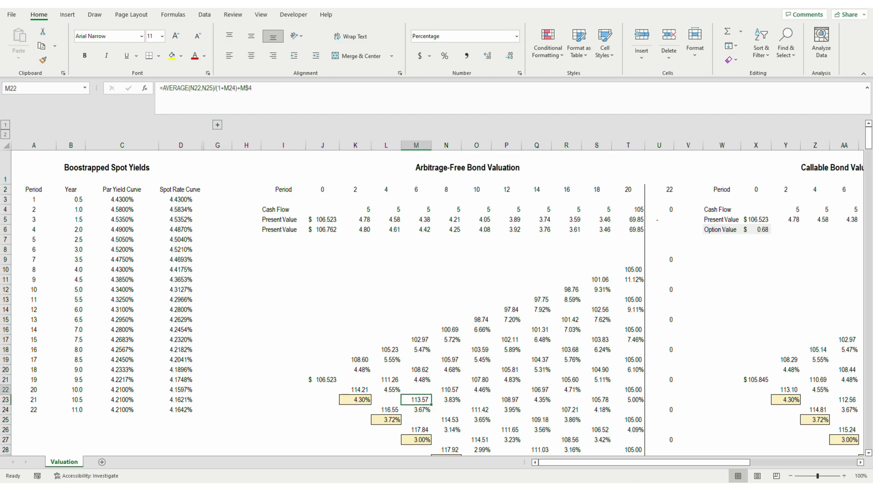
pyautogui.click(416, 249)
pyautogui.moveTo(356, 209); pyautogui.dragTo(628, 209)
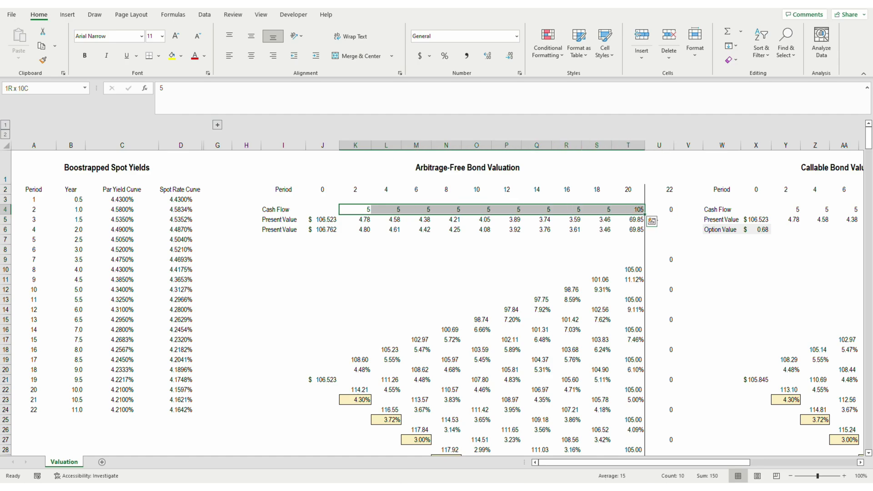
pyautogui.press('Down')
pyautogui.press('Down')
pyautogui.press('Down')
pyautogui.press('Down')
pyautogui.press('Down')
pyautogui.press('Down')
pyautogui.press('Down')
pyautogui.press('Down')
pyautogui.press('Down')
pyautogui.press('Down')
pyautogui.press('Down')
pyautogui.press('Down')
pyautogui.press('Down')
pyautogui.press('Down')
pyautogui.press('Down')
pyautogui.press('Down')
pyautogui.press('Down')
pyautogui.press('Down')
pyautogui.press('Down')
pyautogui.press('Down')
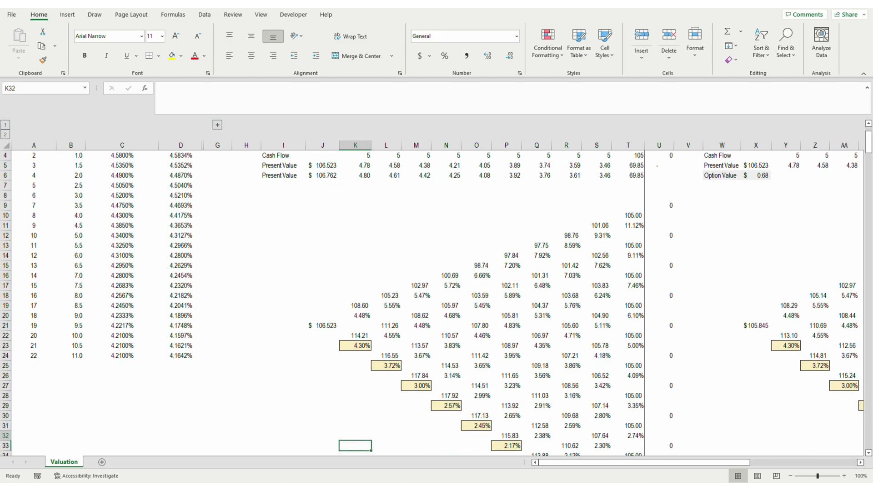
pyautogui.press('Up')
pyautogui.press('Up')
pyautogui.press('Up')
pyautogui.press('Up')
pyautogui.press('Up')
pyautogui.press('Up')
pyautogui.press('Up')
pyautogui.press('Right')
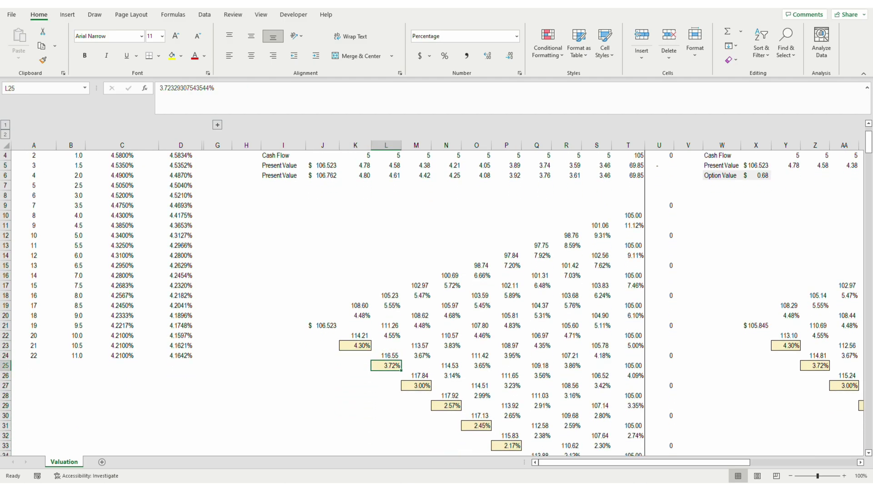
pyautogui.press('Down')
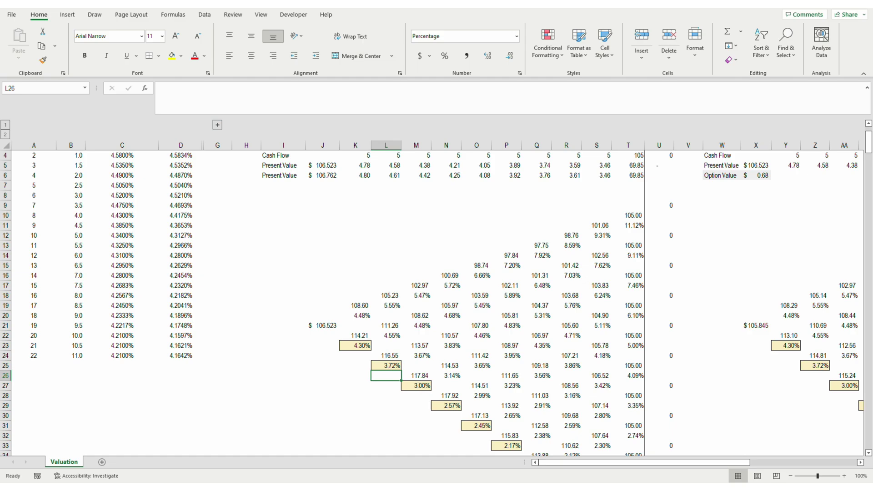
pyautogui.press('Up')
pyautogui.press('Right')
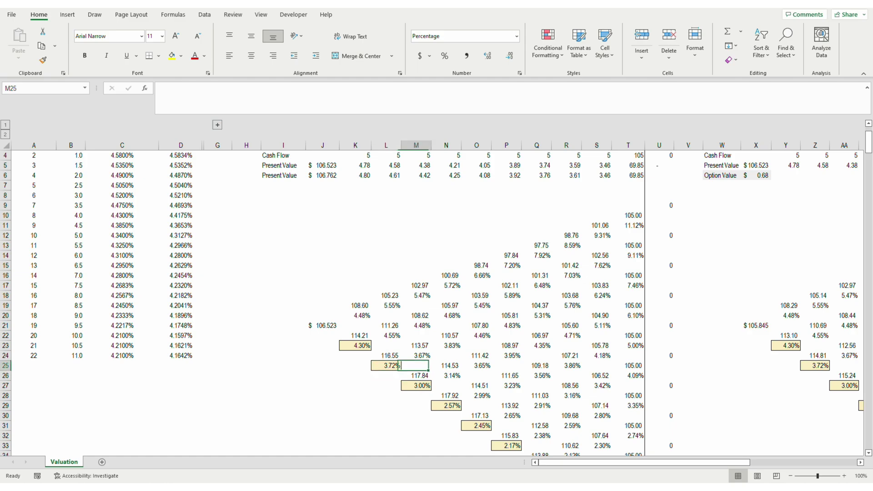
pyautogui.press('Down')
pyautogui.press('Down')
pyautogui.press('Right')
pyautogui.press('Down')
pyautogui.press('Down')
pyautogui.press('Right')
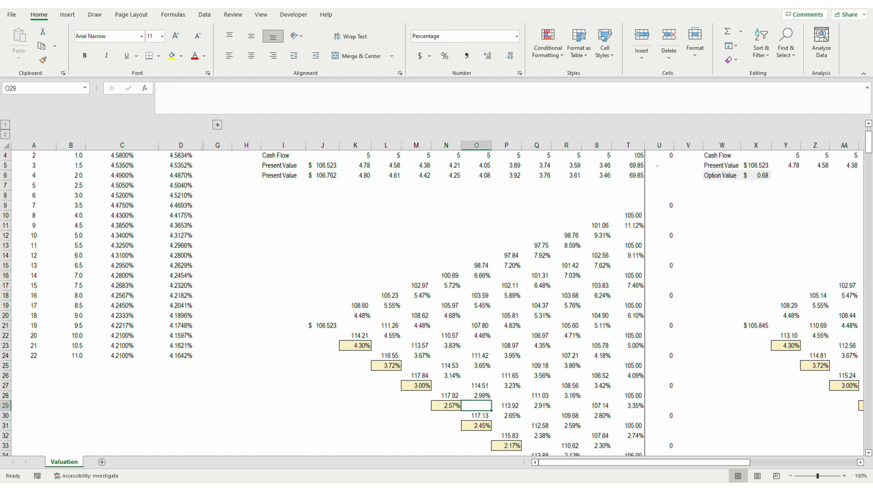
pyautogui.press('Down')
pyautogui.press('Down')
pyautogui.press('Up')
pyautogui.press('Up')
pyautogui.press('Up')
pyautogui.press('Up')
pyautogui.press('Up')
pyautogui.press('Up')
pyautogui.press('Up')
pyautogui.press('Up')
pyautogui.press('Up')
pyautogui.press('Up')
pyautogui.press('Up')
pyautogui.press('Up')
pyautogui.press('Up')
pyautogui.press('Up')
pyautogui.press('Up')
pyautogui.press('Up')
pyautogui.press('Up')
pyautogui.press('Up')
pyautogui.press('Up')
pyautogui.press('Up')
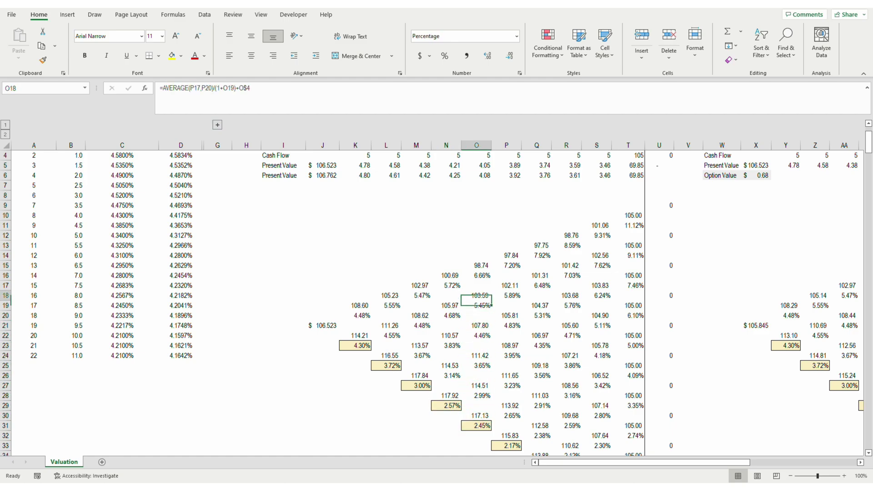
# - Return to the first cash flow and inspect the bond's total price formula
pyautogui.press('Up')
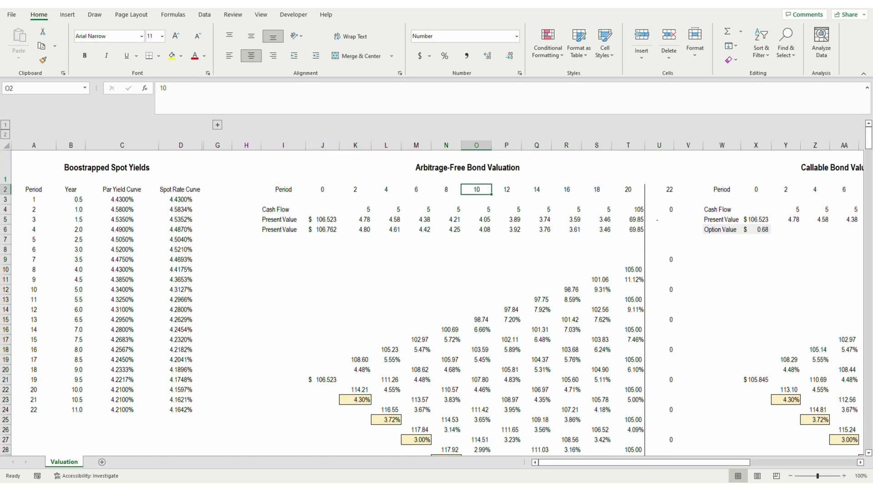
pyautogui.press('Down')
pyautogui.press('Down')
pyautogui.press('Down')
pyautogui.press('Up')
pyautogui.press('Left')
pyautogui.press('Left')
pyautogui.press('Left')
pyautogui.press('Left')
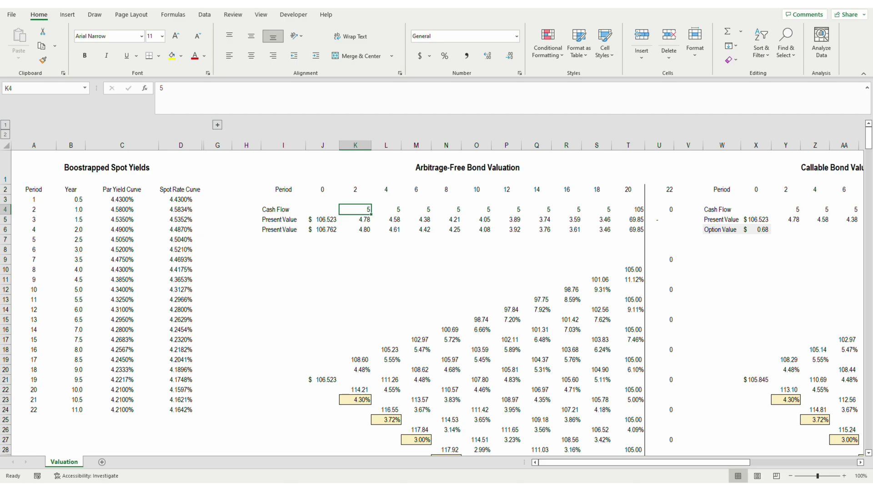
pyautogui.press('Down')
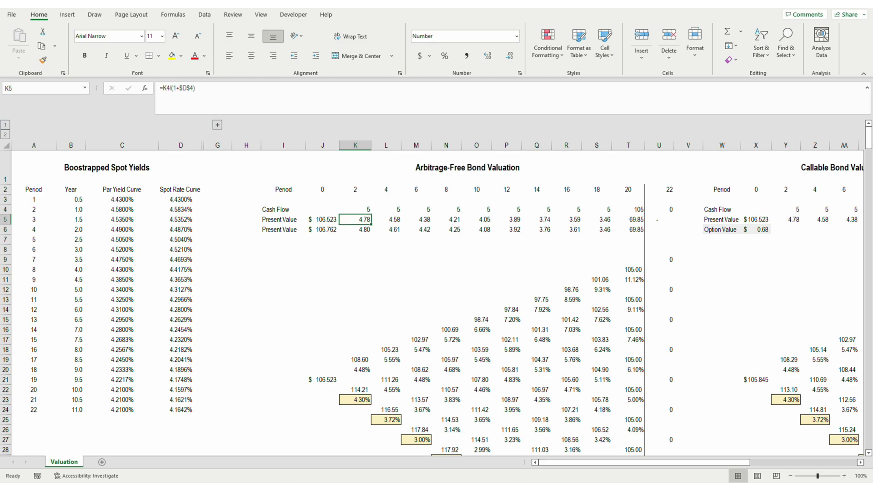
pyautogui.press('Left')
pyautogui.press('F2')
pyautogui.press('Escape')
# - Review the present value formulas across row 5 through period 18 without changes
pyautogui.press('Right')
pyautogui.press('Right')
pyautogui.press('Right')
pyautogui.press('Right')
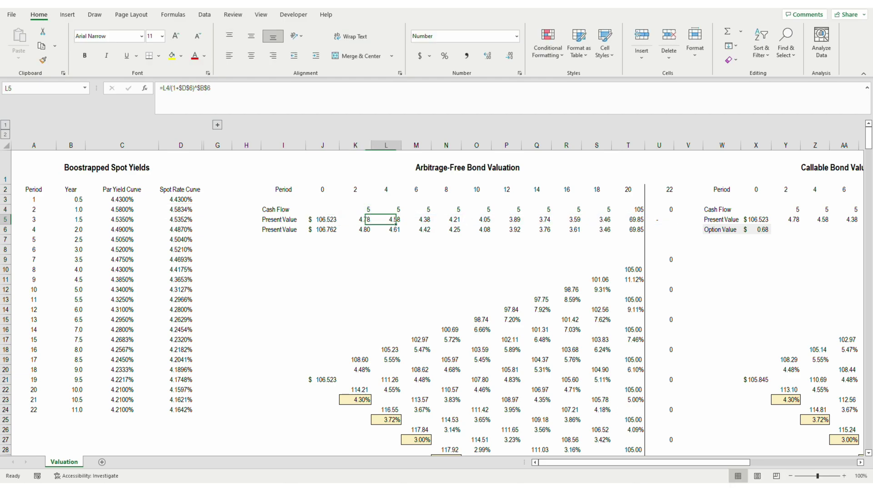
pyautogui.press('Right')
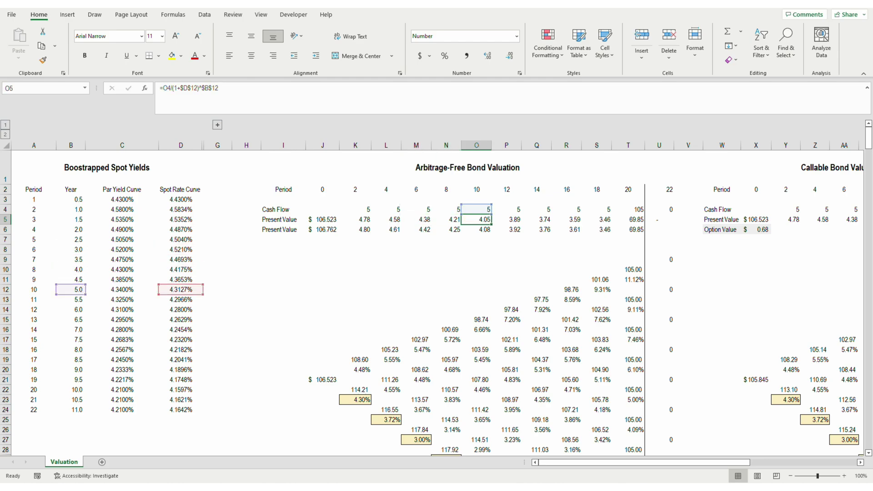
pyautogui.press('Right')
pyautogui.press('F2')
pyautogui.press('Escape')
pyautogui.press('Right')
pyautogui.press('F2')
pyautogui.press('Escape')
pyautogui.press('Right')
pyautogui.press('F2')
pyautogui.press('Escape')
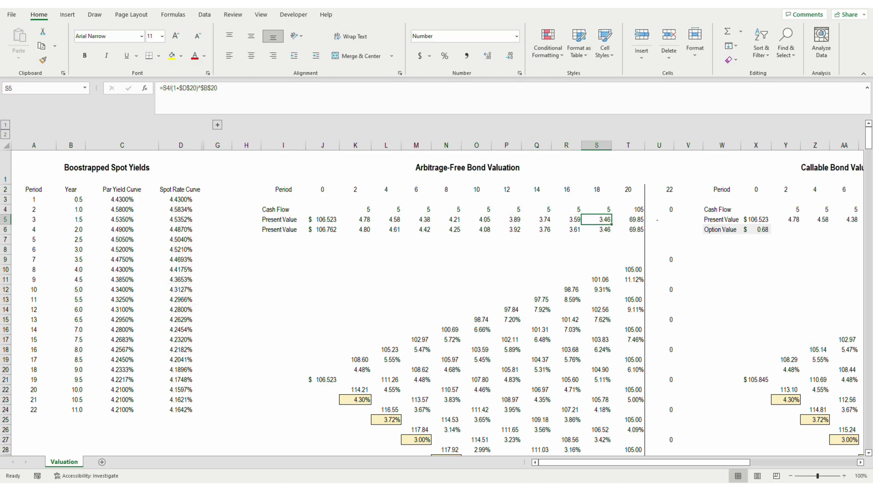
pyautogui.press('Right')
pyautogui.press('F2')
pyautogui.press('Escape')
# - Confirm J5 holds =SUM(K5:U5) giving $106.523, and recheck the period-2 and period-4 formulas
pyautogui.click(455, 219)
pyautogui.press('Left')
pyautogui.press('Left')
pyautogui.press('Left')
pyautogui.press('Left')
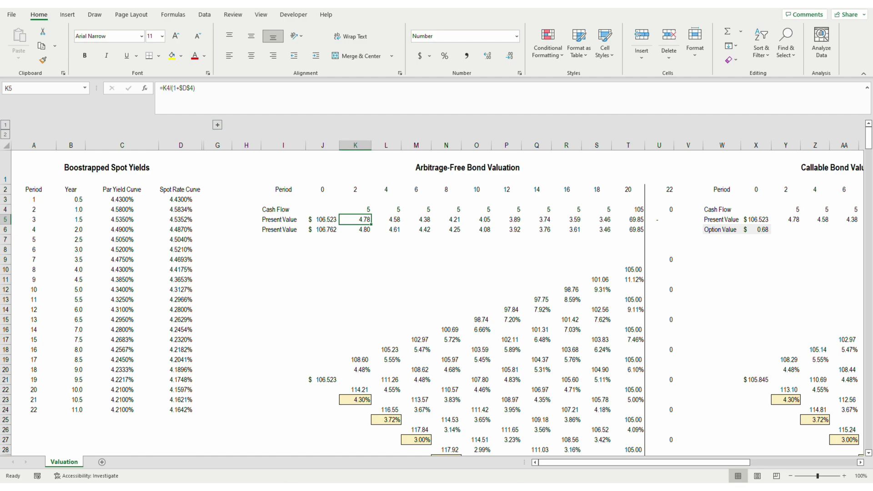
pyautogui.press('F2')
pyautogui.press('Escape')
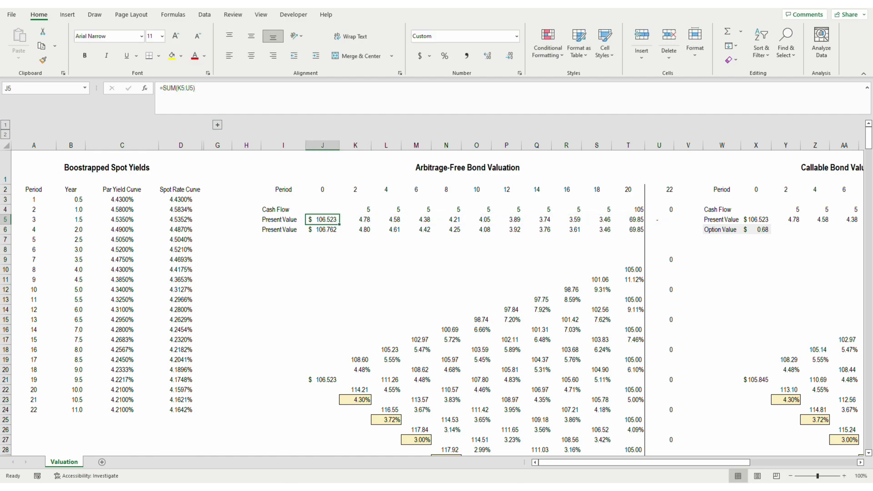
pyautogui.press('Right')
pyautogui.press('F2')
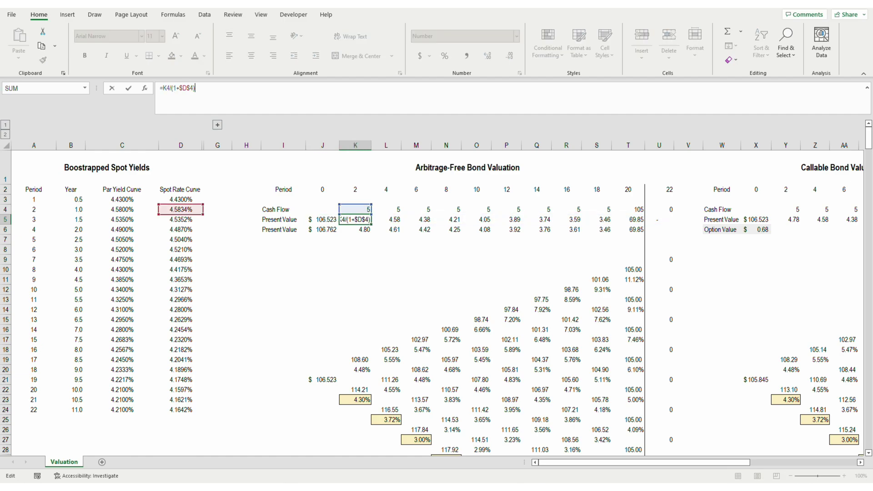
pyautogui.press('Escape')
pyautogui.press('Right')
pyautogui.press('F2')
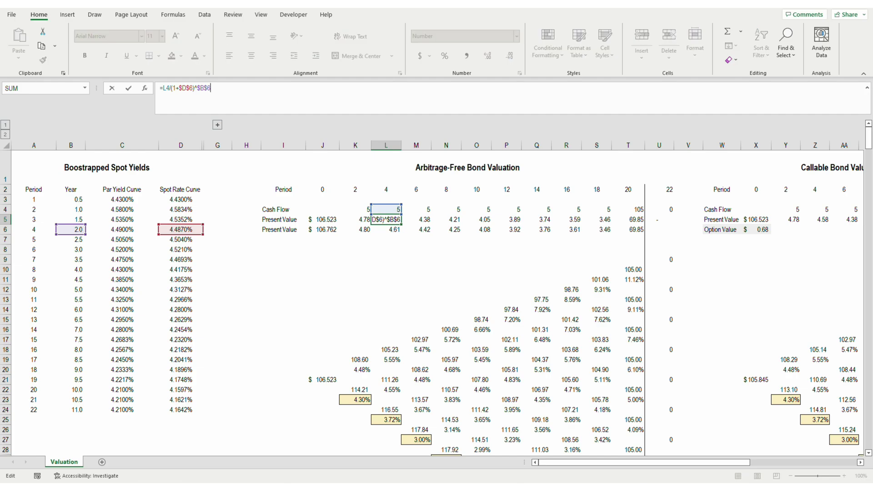
pyautogui.press('Escape')
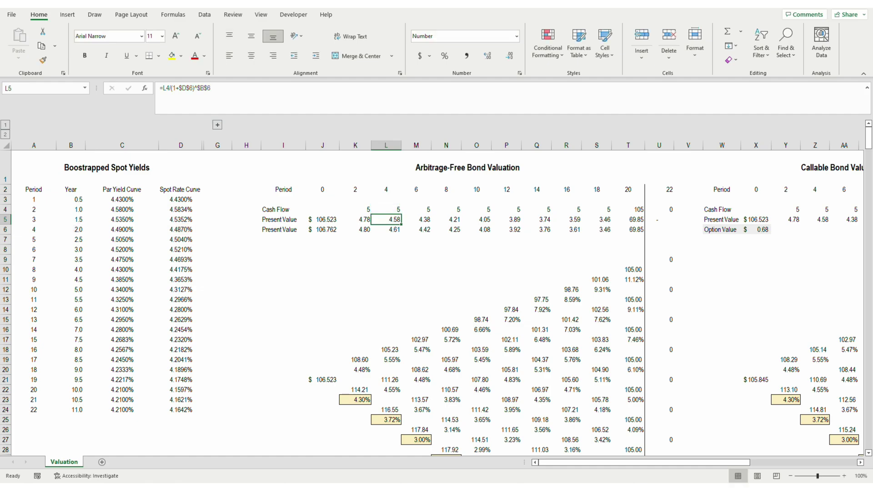
pyautogui.press('Left')
pyautogui.press('Left')
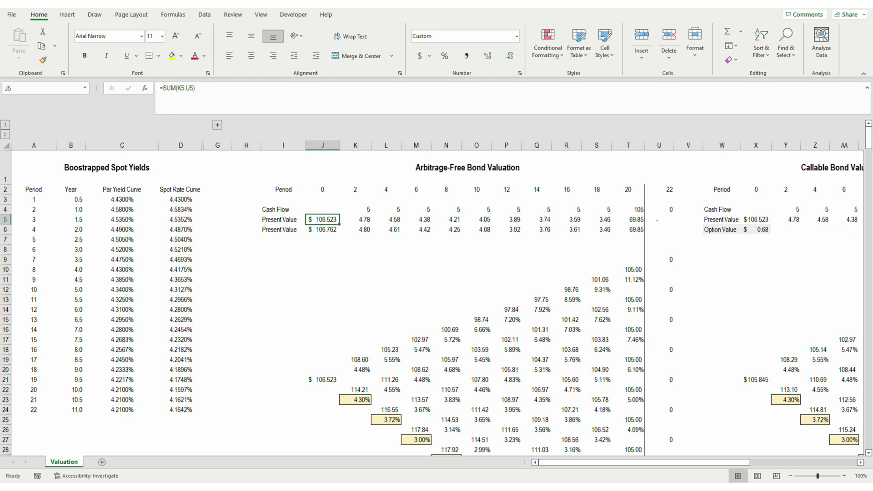
pyautogui.press('Down')
pyautogui.press('Down')
pyautogui.press('Down')
pyautogui.press('Down')
pyautogui.press('Down')
pyautogui.press('Down')
pyautogui.press('Down')
pyautogui.press('Down')
pyautogui.press('Down')
pyautogui.press('Down')
pyautogui.press('Down')
pyautogui.press('Down')
pyautogui.press('Down')
pyautogui.press('Down')
pyautogui.press('Down')
pyautogui.press('Down')
pyautogui.press('Down')
pyautogui.press('Down')
pyautogui.press('Down')
pyautogui.press('Down')
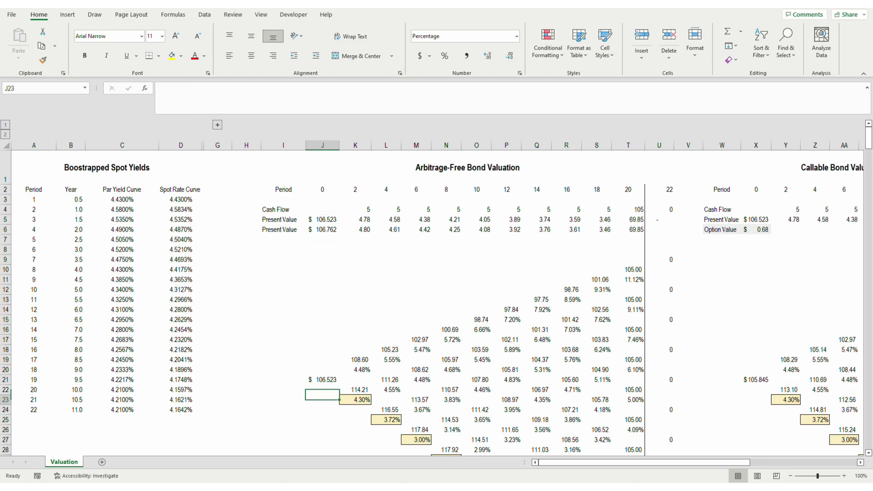
pyautogui.press('Up')
pyautogui.press('Up')
pyautogui.press('Up')
pyautogui.press('Up')
pyautogui.press('Up')
pyautogui.press('Up')
pyautogui.press('Up')
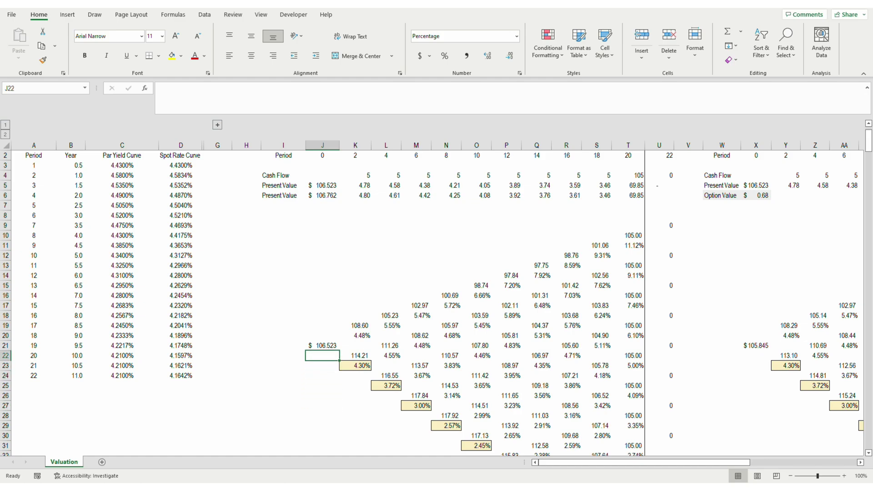
pyautogui.press('Right')
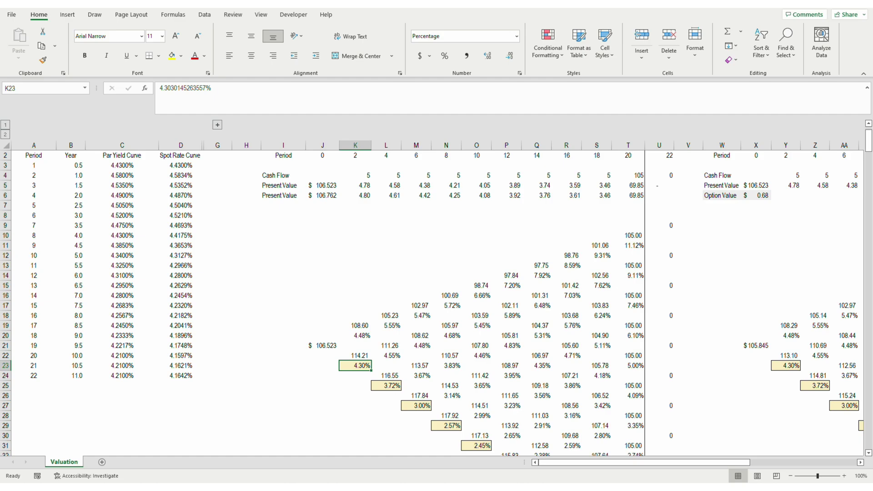
pyautogui.press('Right')
pyautogui.press('Up')
pyautogui.press('Up')
pyautogui.press('Up')
pyautogui.press('Up')
pyautogui.press('Up')
pyautogui.press('Up')
pyautogui.press('Up')
pyautogui.press('Up')
pyautogui.press('Up')
pyautogui.press('Up')
pyautogui.press('Up')
pyautogui.press('Up')
pyautogui.press('Up')
pyautogui.press('Up')
pyautogui.press('Up')
pyautogui.press('Up')
pyautogui.press('Up')
pyautogui.press('Up')
pyautogui.press('Up')
pyautogui.press('Up')
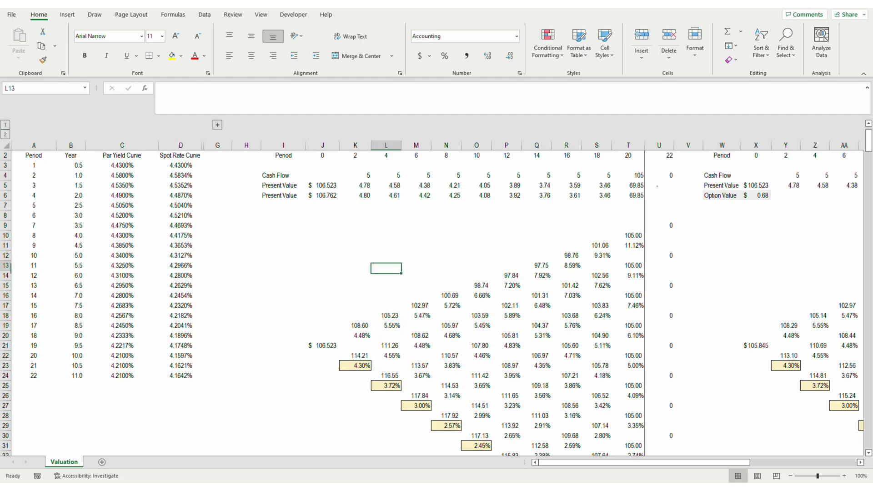
# - Select the cash flow row K4:T4 and delete all ten cash flows
pyautogui.press('Left')
pyautogui.press('Down')
pyautogui.hotkey('shift', 'Right')
pyautogui.hotkey('shift', 'Right')
pyautogui.hotkey('shift', 'Right')
pyautogui.hotkey('shift', 'Right')
pyautogui.hotkey('shift', 'Right')
pyautogui.hotkey('shift', 'Right')
pyautogui.hotkey('shift', 'Right')
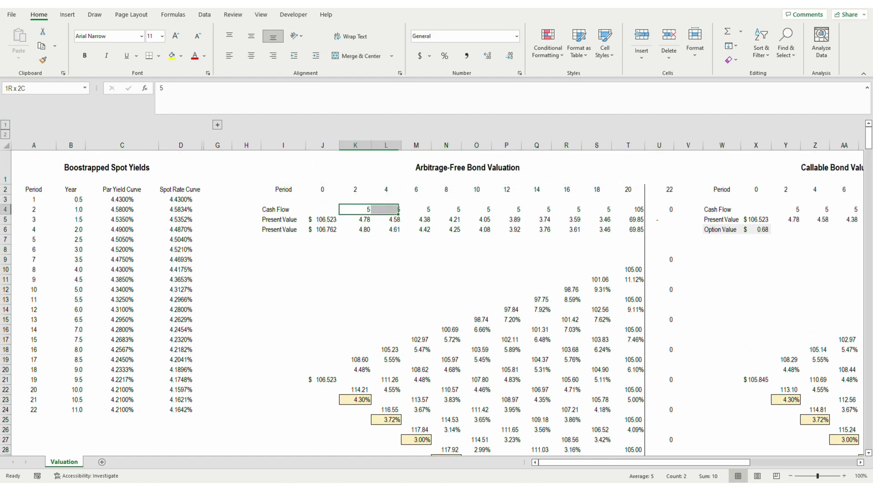
pyautogui.hotkey('shift', 'Right')
pyautogui.hotkey('shift', 'Right')
pyautogui.hotkey('ctrl', 'c')
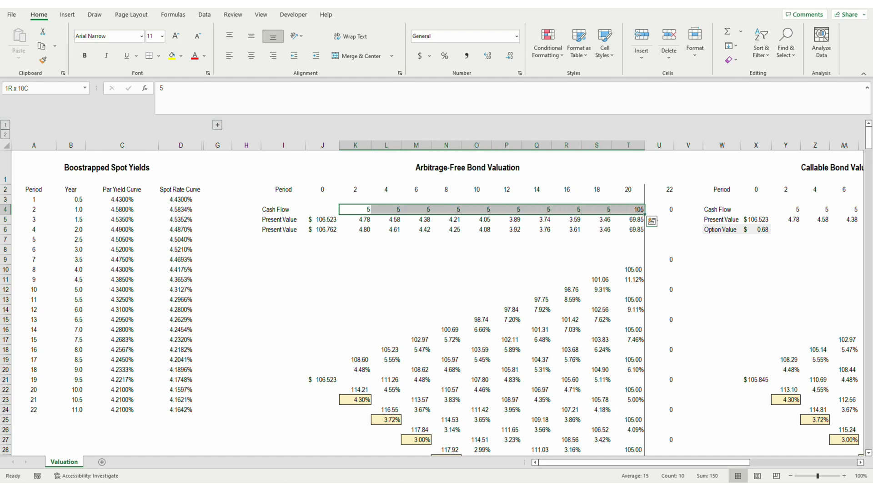
pyautogui.press('Delete')
pyautogui.hotkey('shift', 'Left')
pyautogui.hotkey('shift', 'Left')
pyautogui.hotkey('shift', 'Left')
pyautogui.hotkey('shift', 'Left')
pyautogui.hotkey('shift', 'Left')
pyautogui.hotkey('shift', 'Left')
pyautogui.hotkey('shift', 'Left')
pyautogui.hotkey('shift', 'Left')
pyautogui.hotkey('shift', 'Left')
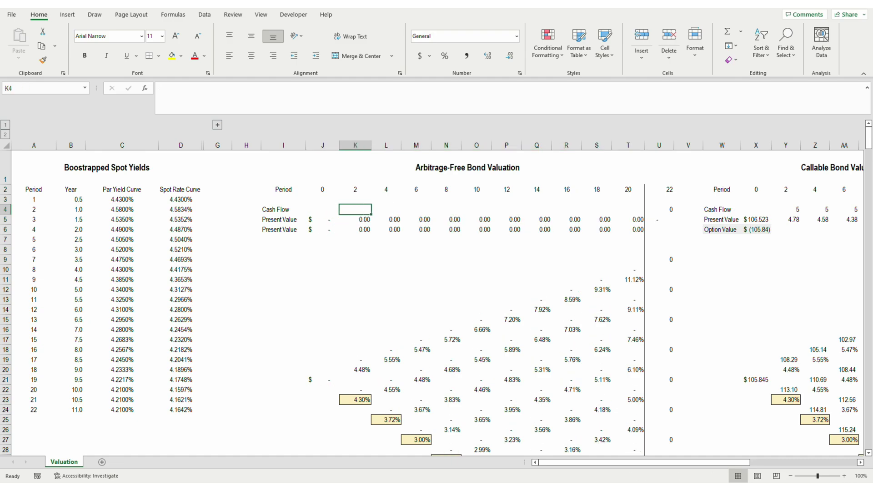
# - Enter 100 as the period-2 cash flow, check its present value, then delete it
pyautogui.write('100')
pyautogui.press('Tab')
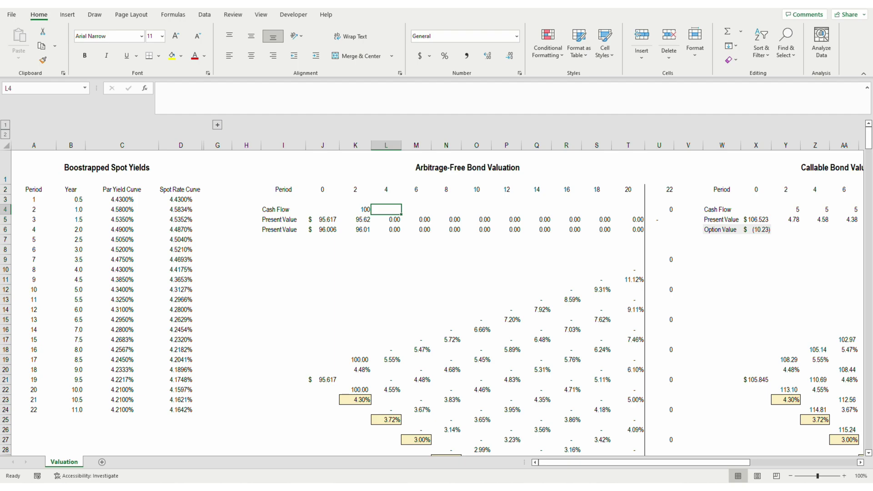
pyautogui.press('Left')
pyautogui.press('Left')
pyautogui.press('Down')
pyautogui.press('Right')
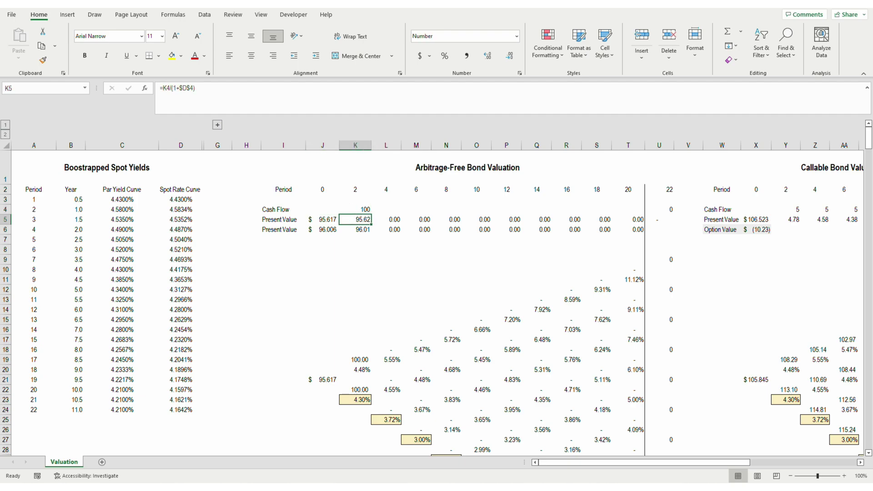
pyautogui.press('Up')
pyautogui.press('Delete')
# - Enter 100 as the period-4 and then period-6 cash flows, deleting each
pyautogui.press('Right')
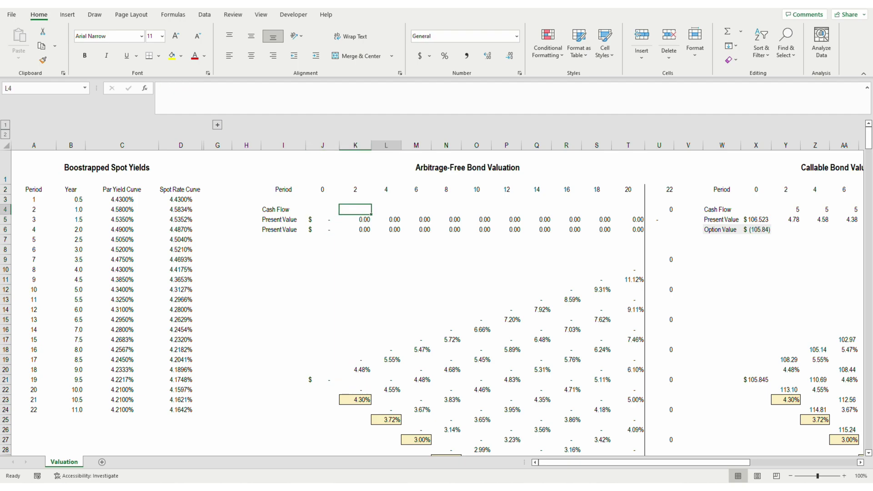
pyautogui.write('100')
pyautogui.press('Tab')
pyautogui.press('Left')
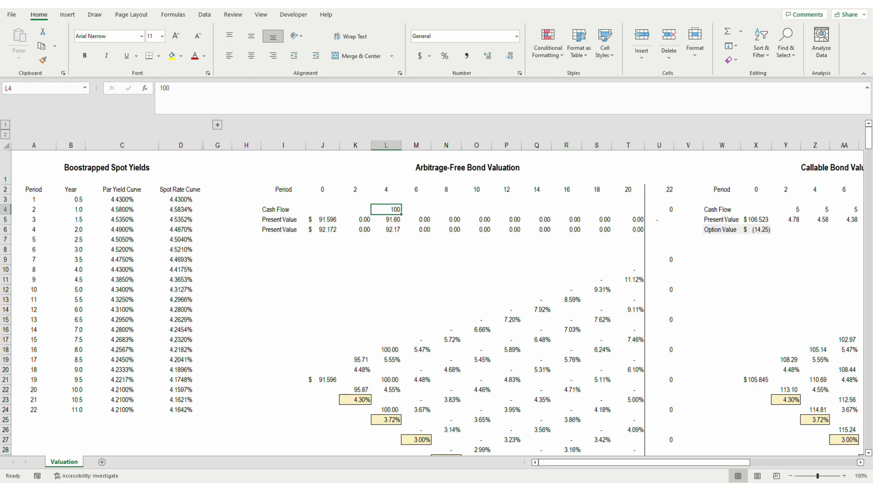
pyautogui.press('Delete')
pyautogui.press('Right')
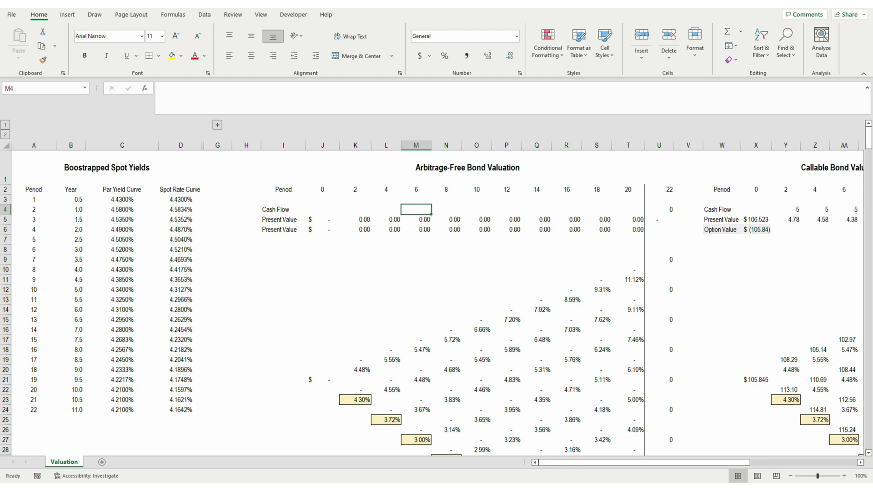
pyautogui.write('100')
pyautogui.press('Tab')
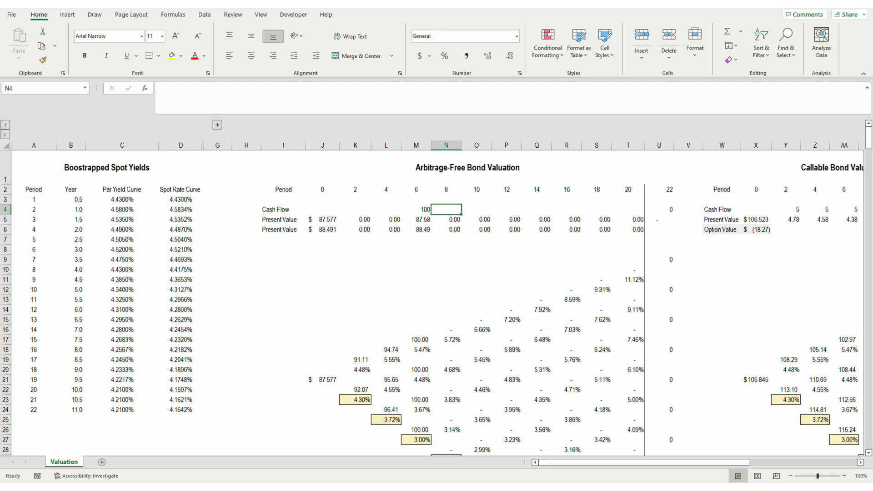
pyautogui.press('Left')
pyautogui.press('Delete')
# - Re-enter 100 at period 4 and clear it, leaving the cash flow row empty
pyautogui.press('Left')
pyautogui.write('100')
pyautogui.press('Tab')
pyautogui.press('Left')
pyautogui.press('Delete')
pyautogui.press('Left')
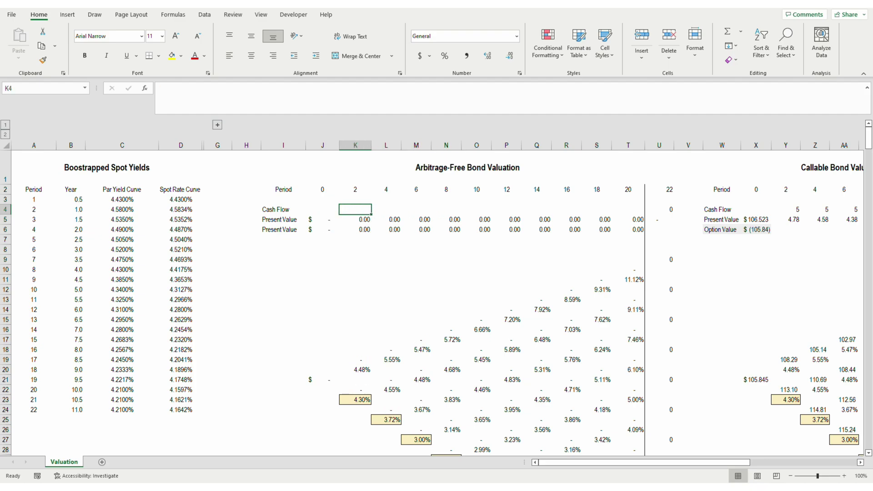
# - Paste back the coupon cash flows (5 per period, 105 at period 20) and review the period-2 tree nodes
pyautogui.hotkey('ctrl', 'v')
pyautogui.press('Down')
pyautogui.press('Down')
pyautogui.press('Down')
pyautogui.press('Down')
pyautogui.press('Down')
pyautogui.press('Down')
pyautogui.press('Down')
pyautogui.press('Down')
pyautogui.press('Down')
pyautogui.press('Down')
pyautogui.press('Down')
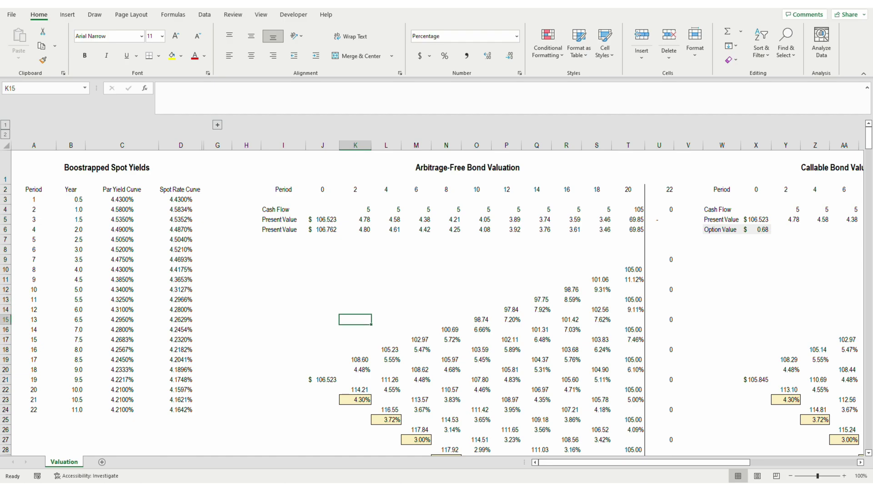
pyautogui.press('Down')
pyautogui.press('Down')
pyautogui.press('Down')
pyautogui.press('Down')
pyautogui.press('Down')
pyautogui.press('Down')
pyautogui.press('Down')
pyautogui.press('Down')
pyautogui.press('Down')
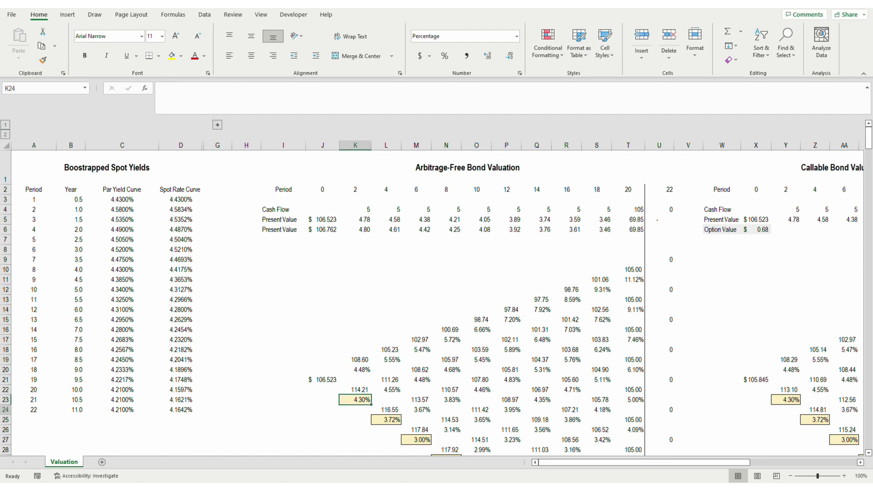
pyautogui.press('Down')
pyautogui.press('Down')
pyautogui.press('Down')
pyautogui.press('Down')
pyautogui.press('Down')
pyautogui.press('Down')
pyautogui.press('Down')
pyautogui.press('Down')
pyautogui.press('Down')
pyautogui.press('Down')
pyautogui.press('Down')
pyautogui.press('Down')
pyautogui.press('Down')
pyautogui.press('Down')
pyautogui.press('Down')
pyautogui.press('Down')
pyautogui.press('Down')
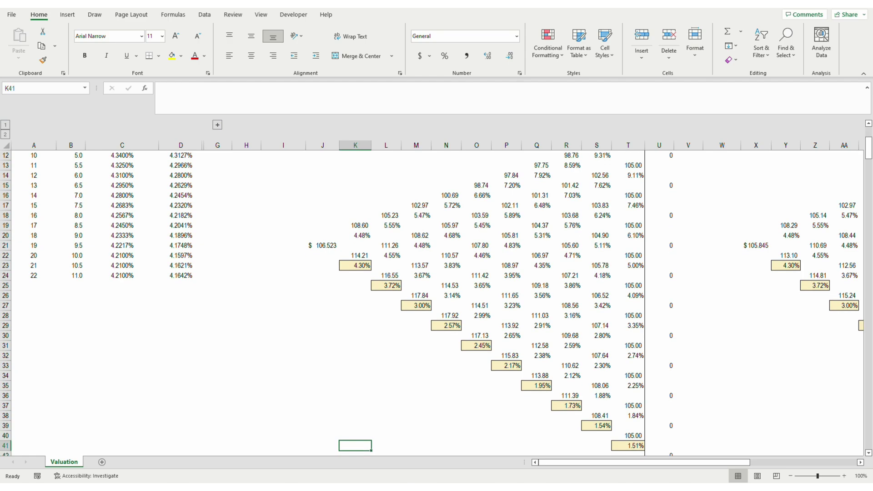
pyautogui.press('Down')
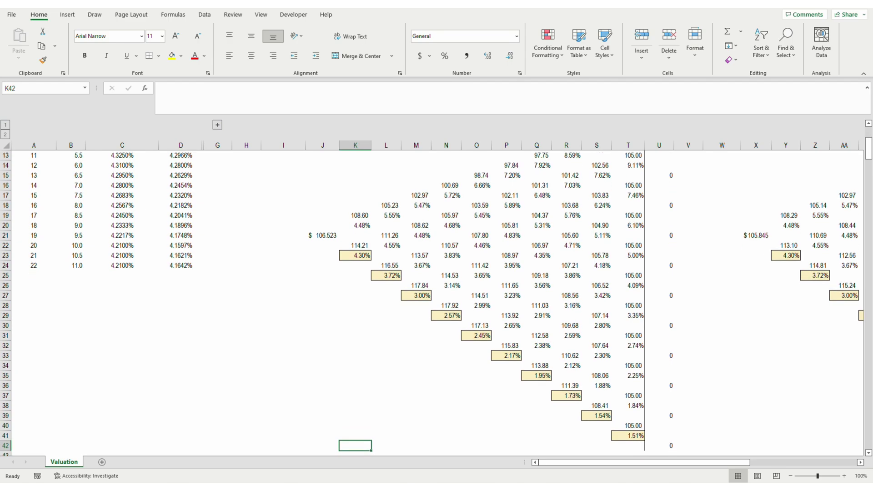
pyautogui.press('Up')
pyautogui.press('Up')
pyautogui.press('Up')
pyautogui.press('Up')
pyautogui.press('Up')
pyautogui.press('Up')
pyautogui.press('Up')
pyautogui.press('Up')
pyautogui.press('Up')
pyautogui.press('Up')
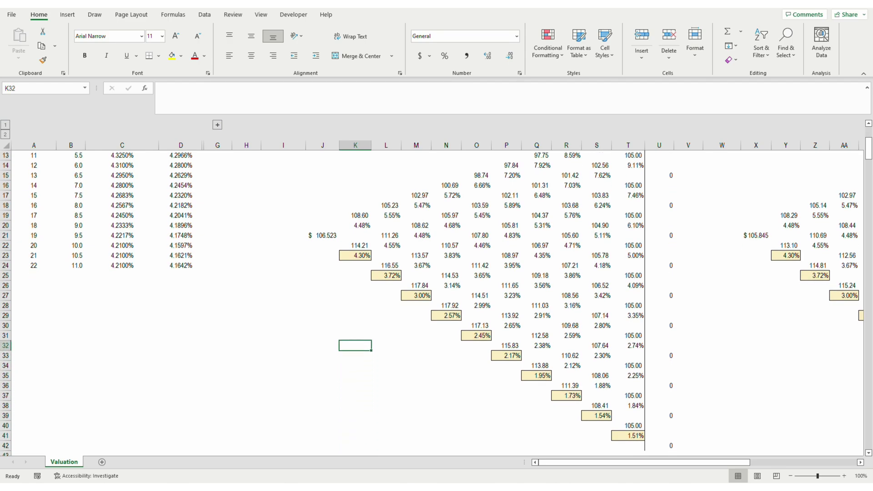
pyautogui.press('Up')
pyautogui.press('Up')
pyautogui.press('Up')
pyautogui.press('Up')
pyautogui.press('Up')
pyautogui.press('Up')
pyautogui.press('Up')
pyautogui.press('Up')
pyautogui.press('Up')
pyautogui.press('Up')
pyautogui.press('Up')
pyautogui.press('Up')
pyautogui.press('Up')
pyautogui.press('Up')
pyautogui.press('Up')
pyautogui.press('Up')
pyautogui.press('Up')
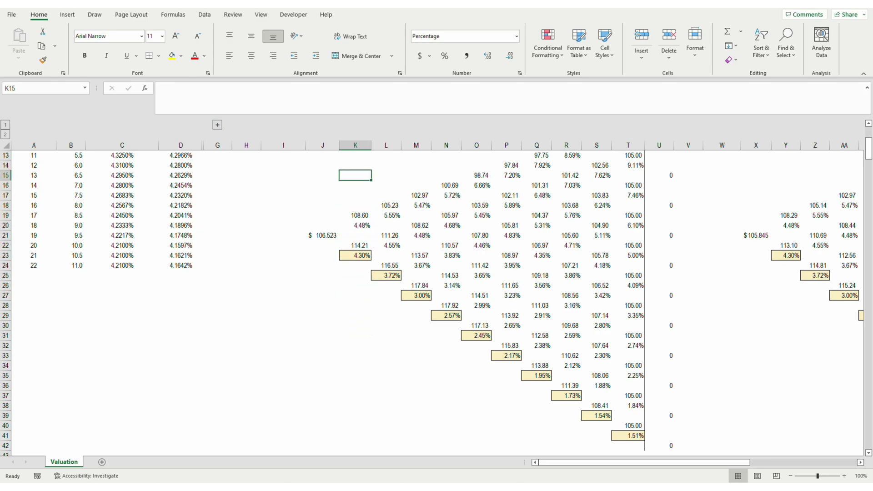
pyautogui.press('Down')
pyautogui.press('Down')
pyautogui.press('Down')
pyautogui.press('Down')
pyautogui.press('Up')
pyautogui.press('Up')
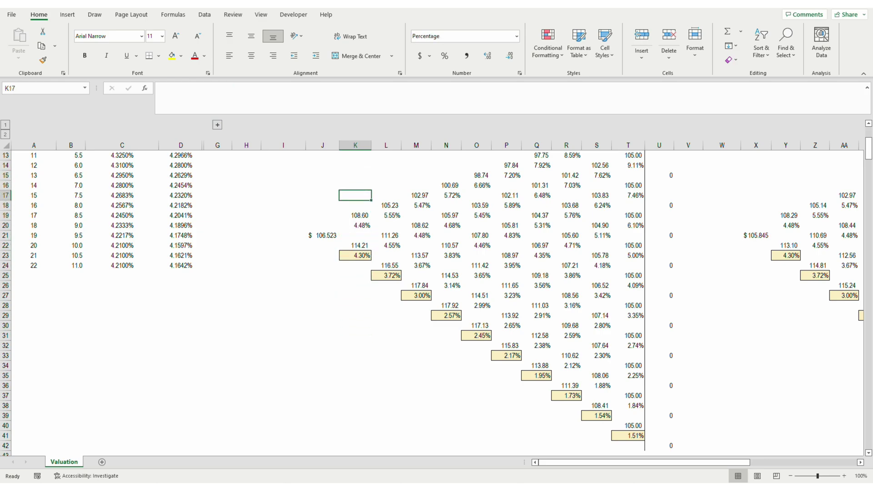
pyautogui.press('Up')
pyautogui.press('Up')
pyautogui.press('Up')
pyautogui.press('Up')
pyautogui.press('Up')
pyautogui.press('Up')
pyautogui.press('Up')
pyautogui.press('Up')
pyautogui.press('Up')
pyautogui.press('Up')
pyautogui.press('Up')
pyautogui.press('Up')
pyautogui.press('Up')
# - Check the root node's averaging formula in J21 without changing it
pyautogui.press('Left')
pyautogui.press('Down')
pyautogui.press('Down')
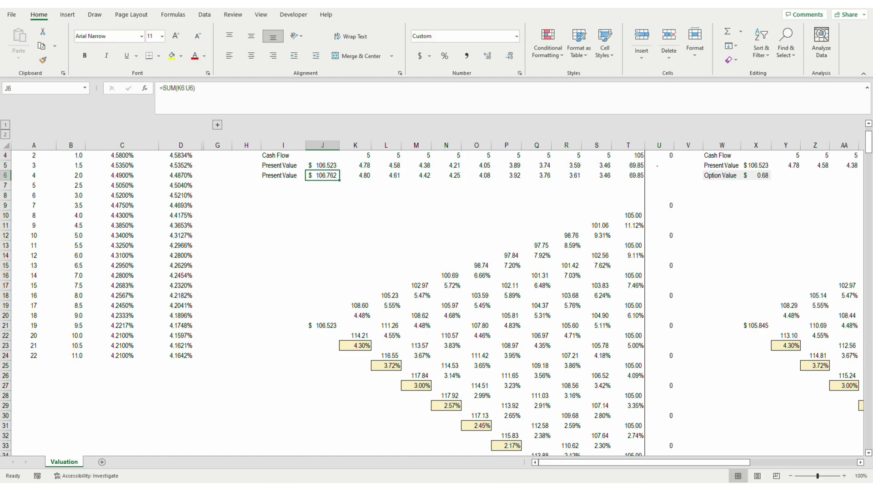
pyautogui.click(323, 233)
pyautogui.press('Down')
pyautogui.press('Down')
pyautogui.press('Down')
pyautogui.press('Down')
pyautogui.press('Down')
pyautogui.press('Down')
pyautogui.press('Down')
pyautogui.press('Down')
pyautogui.press('Down')
pyautogui.press('F2')
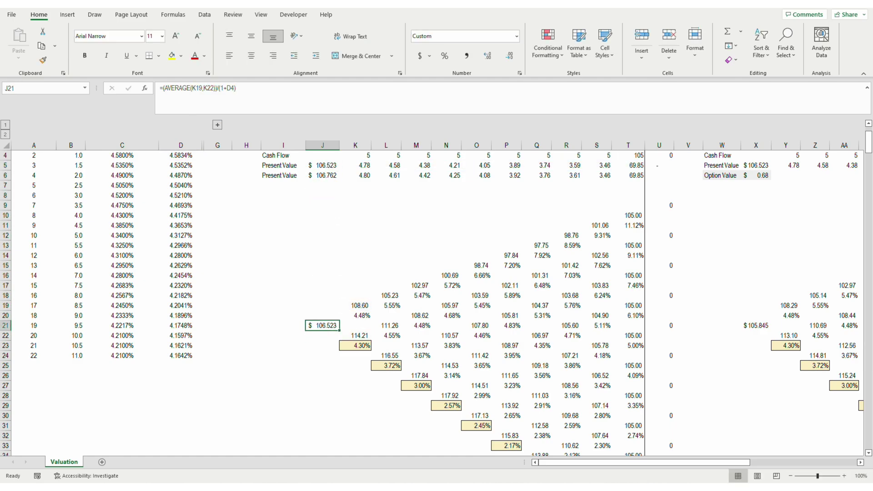
pyautogui.press('Escape')
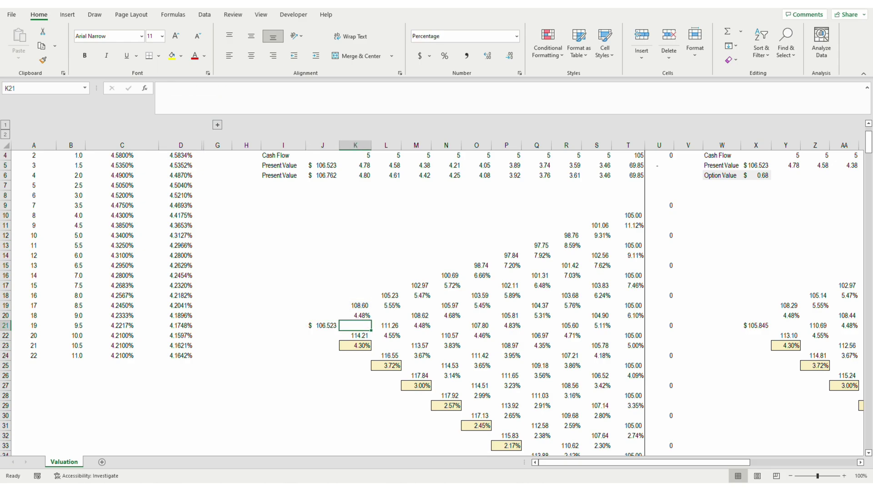
pyautogui.click(567, 326)
pyautogui.press('Right')
pyautogui.press('Right')
pyautogui.press('Right')
pyautogui.press('Right')
pyautogui.press('Right')
pyautogui.press('Right')
pyautogui.press('Right')
pyautogui.press('Right')
pyautogui.press('Right')
pyautogui.press('Right')
pyautogui.press('Right')
pyautogui.press('Right')
pyautogui.press('Right')
pyautogui.press('Right')
pyautogui.press('Right')
pyautogui.press('Right')
pyautogui.press('Right')
pyautogui.press('Right')
pyautogui.press('Right')
pyautogui.press('Right')
pyautogui.press('Left')
pyautogui.press('Left')
pyautogui.press('Left')
pyautogui.press('Left')
pyautogui.press('Left')
pyautogui.press('Left')
pyautogui.press('Left')
pyautogui.press('Left')
pyautogui.press('Left')
pyautogui.press('Left')
pyautogui.press('Left')
pyautogui.press('Left')
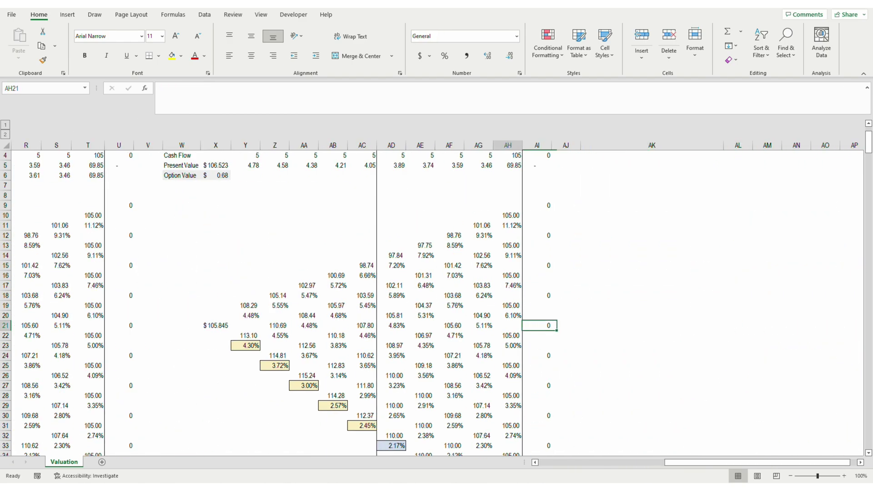
pyautogui.press('Up')
pyautogui.press('Up')
pyautogui.press('Up')
pyautogui.press('Up')
pyautogui.press('Up')
pyautogui.press('Up')
pyautogui.press('Up')
pyautogui.press('Up')
pyautogui.press('Up')
pyautogui.press('Up')
pyautogui.press('Up')
pyautogui.press('Up')
pyautogui.press('Up')
pyautogui.press('Up')
pyautogui.press('Up')
pyautogui.press('Up')
pyautogui.press('Up')
pyautogui.press('Up')
pyautogui.press('Up')
pyautogui.press('Up')
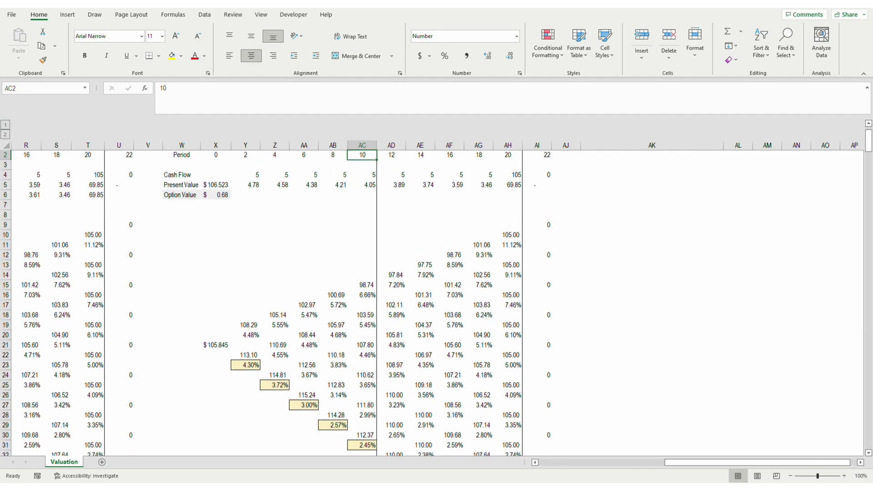
pyautogui.press('Down')
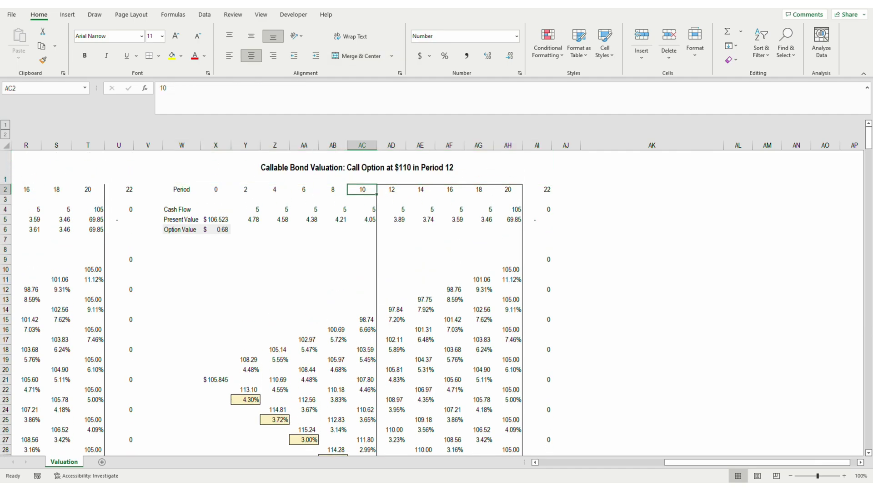
pyautogui.press('Down')
pyautogui.press('Down')
pyautogui.press('Down')
pyautogui.press('Down')
pyautogui.press('Down')
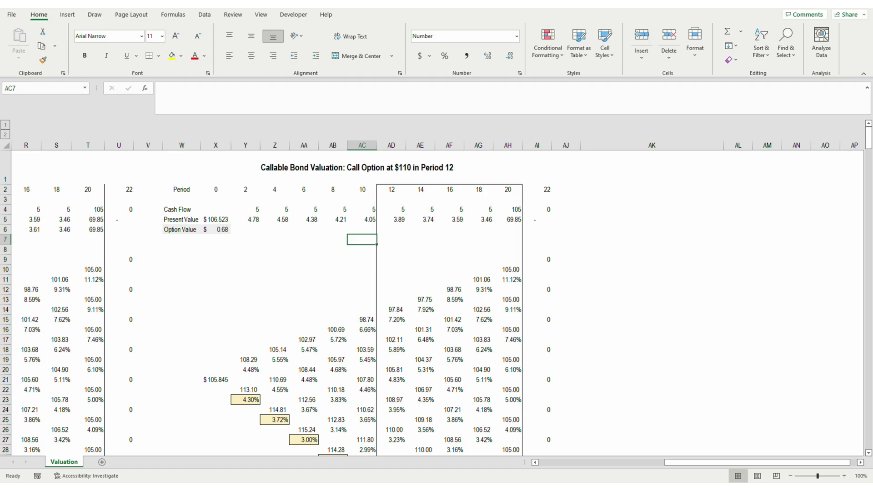
pyautogui.press('Up')
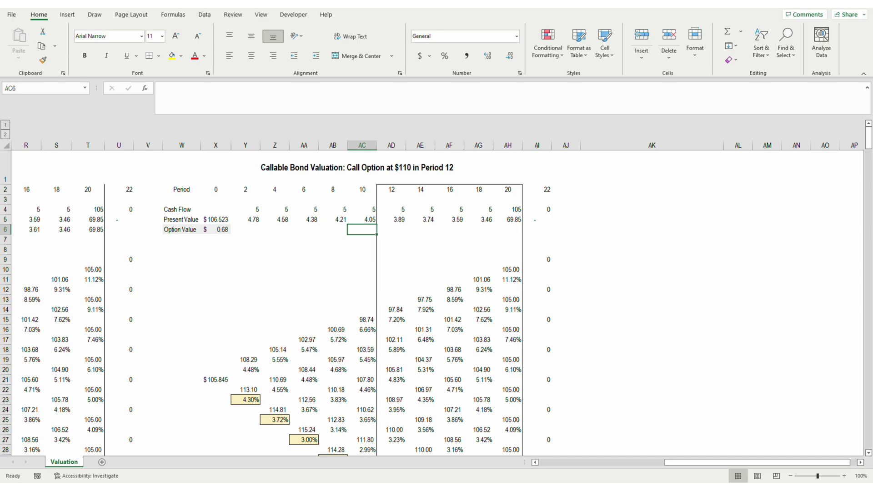
pyautogui.press('Down')
pyautogui.press('Down')
pyautogui.press('Down')
pyautogui.press('Down')
pyautogui.press('Down')
pyautogui.press('Down')
pyautogui.press('Down')
pyautogui.press('Down')
pyautogui.press('Down')
pyautogui.press('Down')
pyautogui.press('Down')
pyautogui.press('Down')
pyautogui.press('Down')
pyautogui.press('Down')
pyautogui.press('Down')
pyautogui.press('Down')
pyautogui.press('Down')
pyautogui.press('Down')
pyautogui.press('Down')
pyautogui.press('Down')
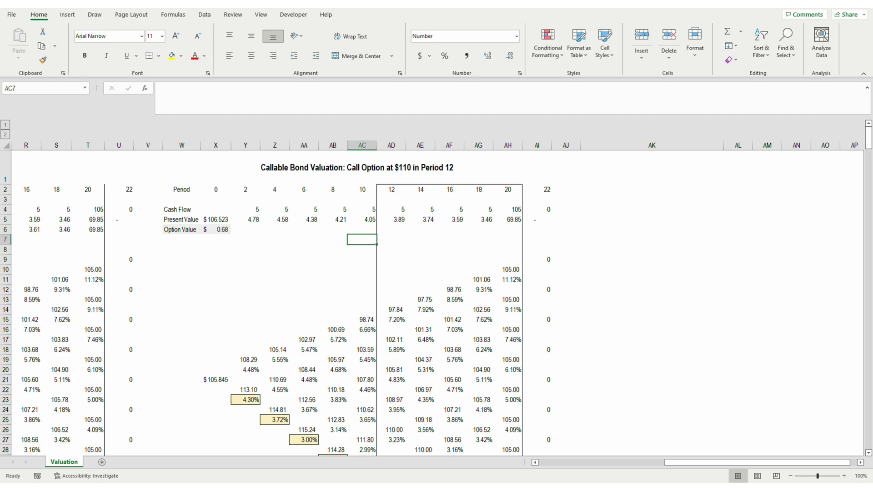
pyautogui.press('Down')
pyautogui.press('Down')
pyautogui.press('Down')
pyautogui.press('Down')
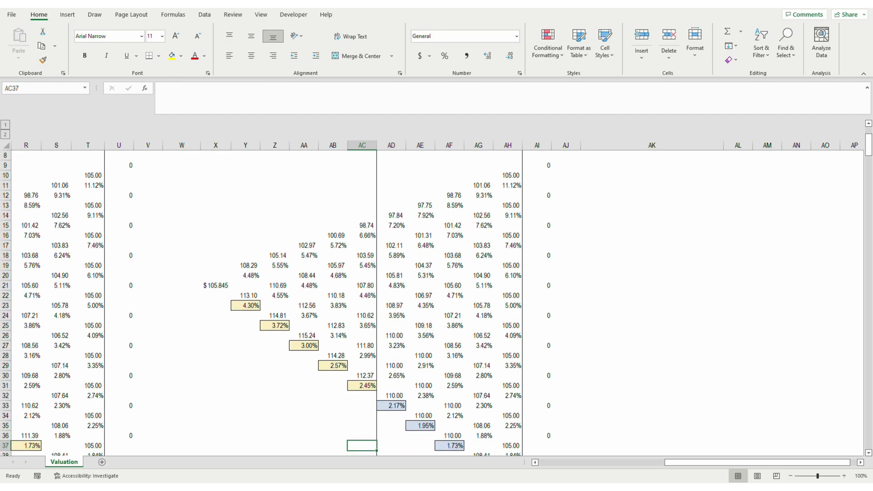
pyautogui.press('Up')
pyautogui.press('Up')
pyautogui.press('Up')
pyautogui.press('Up')
pyautogui.press('Up')
pyautogui.press('Up')
pyautogui.press('Up')
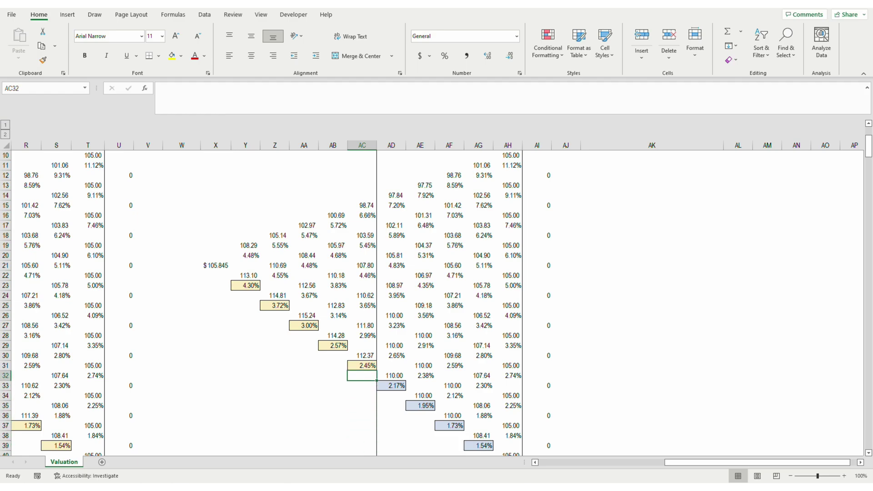
pyautogui.press('Up')
pyautogui.press('Right')
pyautogui.press('Down')
pyautogui.press('Up')
pyautogui.press('Up')
pyautogui.press('Up')
pyautogui.press('Right')
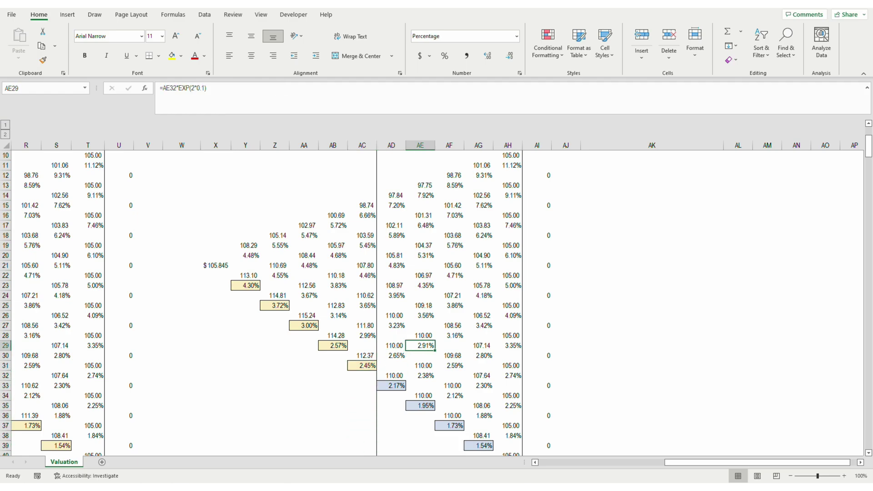
pyautogui.press('Right')
pyautogui.press('Down')
pyautogui.press('Down')
pyautogui.press('Down')
pyautogui.press('Down')
pyautogui.press('Down')
pyautogui.press('Down')
pyautogui.press('Down')
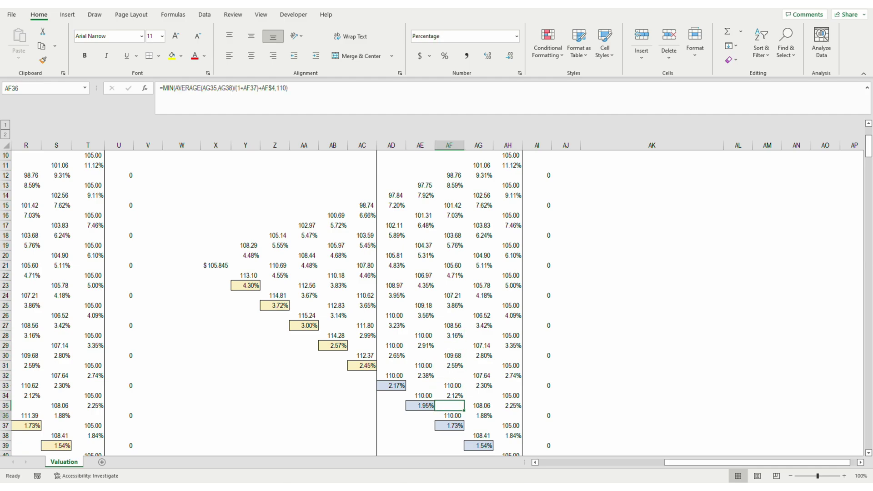
pyautogui.press('Right')
pyautogui.press('Right')
pyautogui.press('Down')
pyautogui.press('Down')
pyautogui.press('Down')
pyautogui.press('Down')
pyautogui.press('Down')
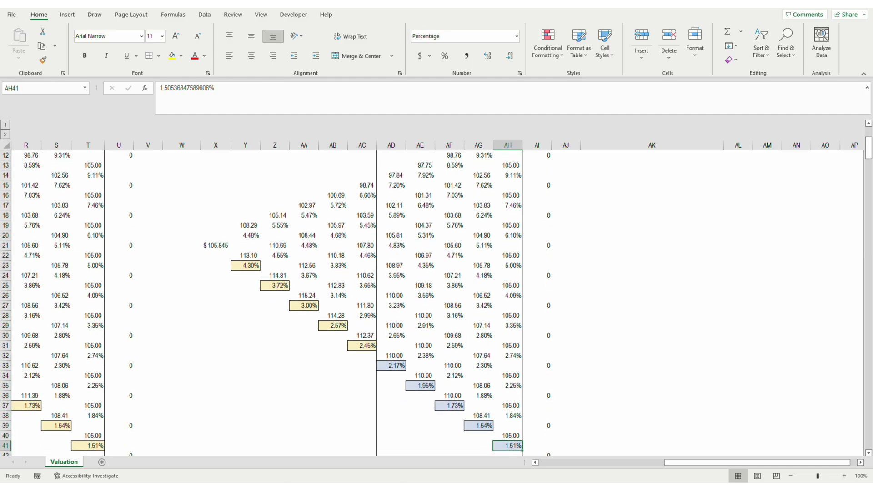
pyautogui.press('Up')
pyautogui.press('Up')
pyautogui.press('Up')
pyautogui.press('Up')
pyautogui.press('Up')
pyautogui.press('Up')
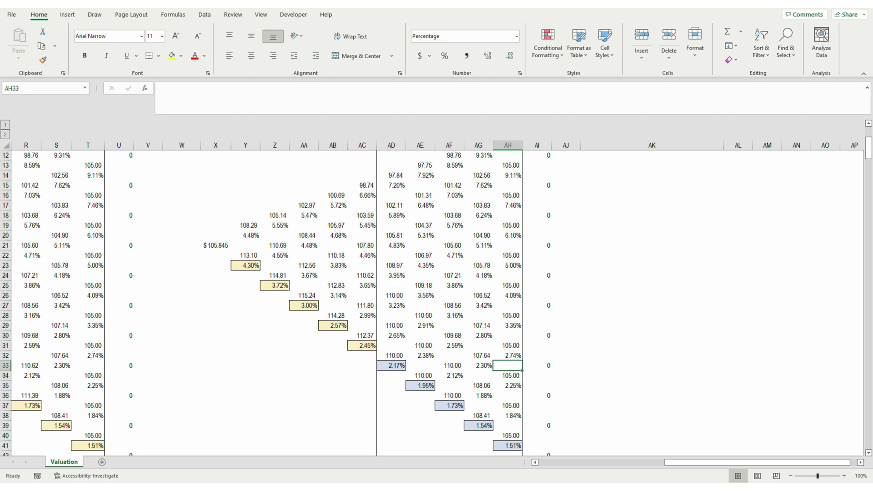
pyautogui.press('Left')
pyautogui.press('Left')
pyautogui.press('Left')
pyautogui.press('Left')
pyautogui.press('Up')
pyautogui.press('Up')
pyautogui.press('Up')
pyautogui.press('Up')
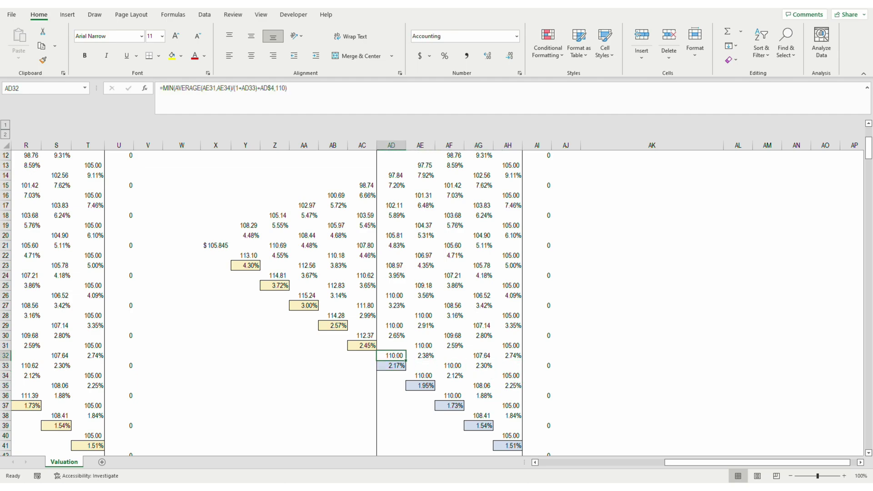
pyautogui.press('F2')
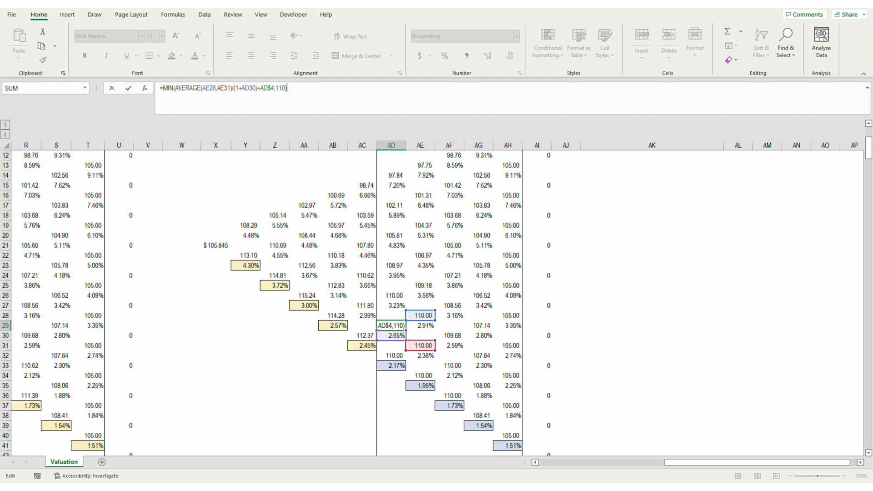
pyautogui.press('Escape')
pyautogui.press('Up')
pyautogui.press('Up')
pyautogui.press('Up')
pyautogui.press('Up')
pyautogui.press('Up')
pyautogui.press('Up')
pyautogui.press('Up')
pyautogui.press('Up')
pyautogui.press('Up')
pyautogui.press('Up')
pyautogui.press('Up')
pyautogui.press('Up')
pyautogui.press('Up')
pyautogui.press('Up')
pyautogui.press('Up')
pyautogui.press('Up')
pyautogui.press('Up')
pyautogui.press('Up')
pyautogui.press('Up')
pyautogui.press('Up')
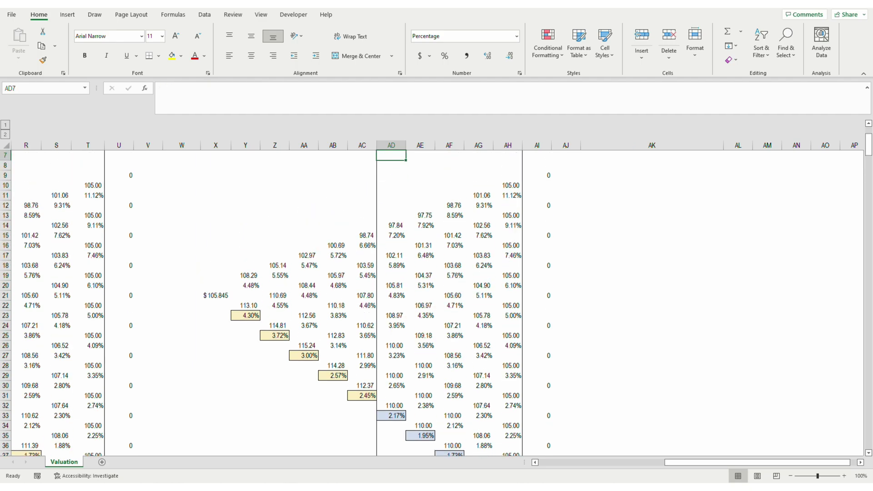
pyautogui.press('Down')
pyautogui.press('Down')
pyautogui.press('Down')
pyautogui.press('Down')
pyautogui.press('Down')
pyautogui.press('Down')
pyautogui.press('Down')
pyautogui.press('Down')
pyautogui.press('Down')
pyautogui.press('Down')
pyautogui.press('Down')
pyautogui.press('Down')
pyautogui.press('F2')
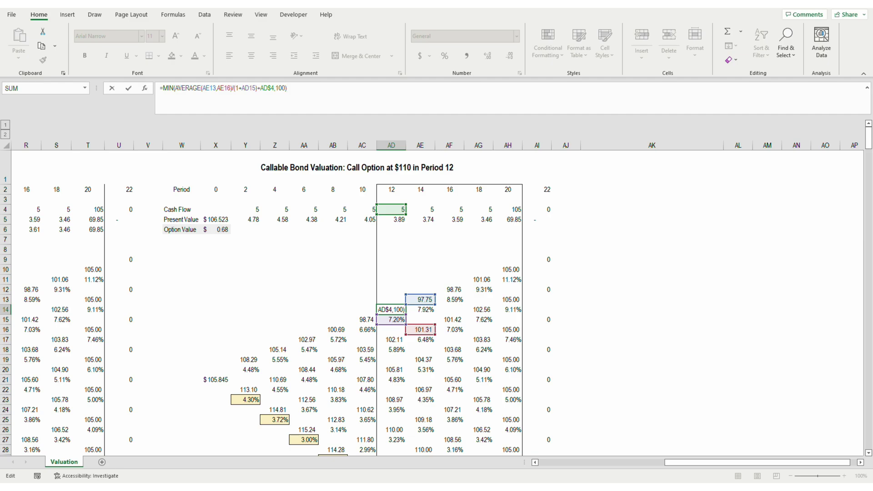
pyautogui.press('Return')
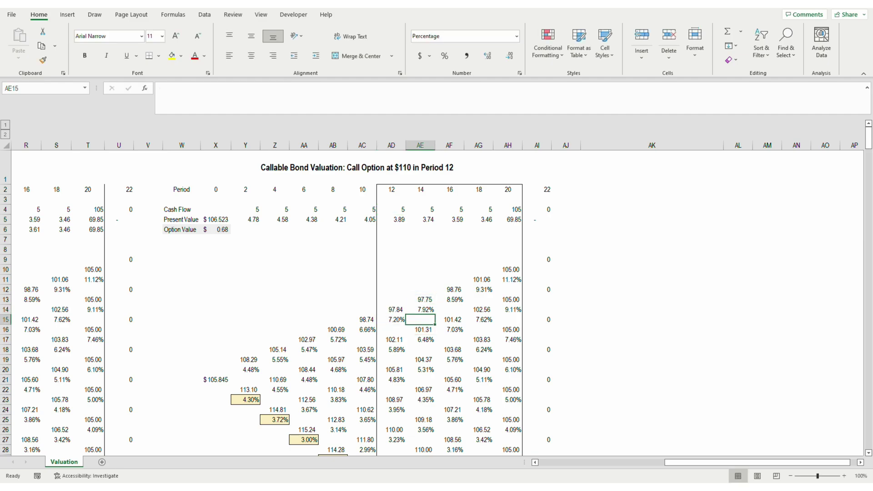
pyautogui.click(391, 410)
pyautogui.press('Left')
pyautogui.press('Left')
pyautogui.press('Left')
pyautogui.press('Left')
pyautogui.press('Left')
pyautogui.press('Up')
pyautogui.press('Left')
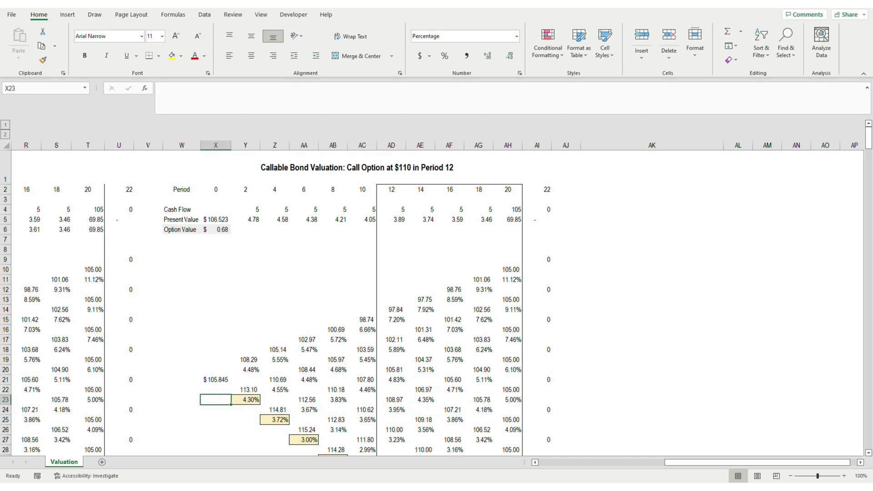
pyautogui.press('Up')
pyautogui.press('Up')
pyautogui.press('F2')
pyautogui.press('Escape')
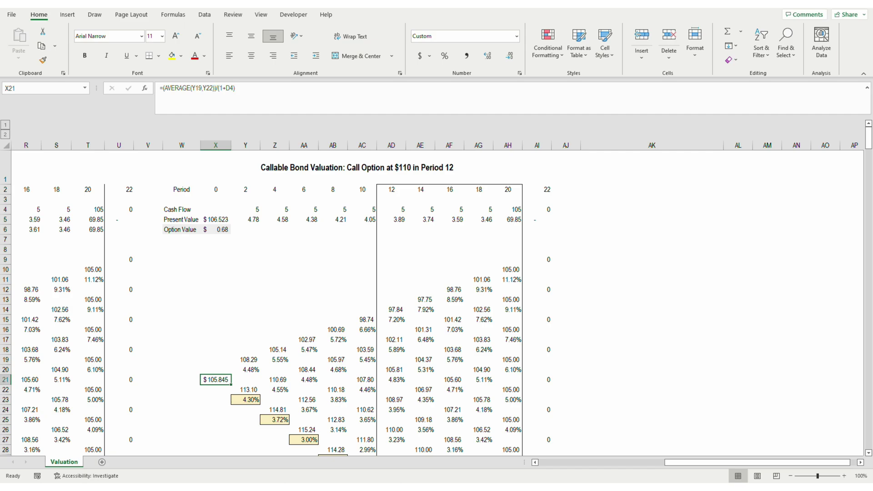
pyautogui.press('Up')
pyautogui.press('Up')
pyautogui.press('Up')
pyautogui.press('Up')
pyautogui.press('Up')
pyautogui.press('Up')
pyautogui.press('Up')
pyautogui.press('Up')
pyautogui.press('Up')
pyautogui.press('Up')
pyautogui.press('Up')
pyautogui.press('Up')
pyautogui.press('Up')
pyautogui.press('Up')
pyautogui.press('Up')
pyautogui.press('Up')
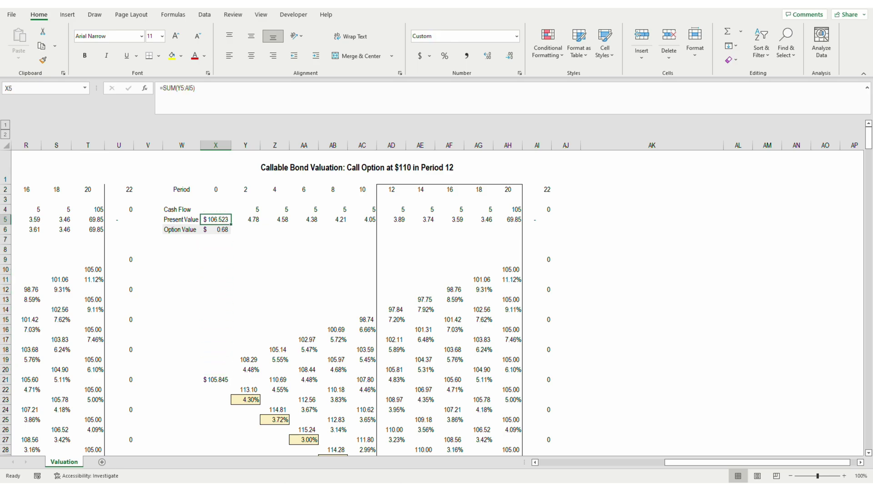
pyautogui.press('F2')
pyautogui.press('Return')
pyautogui.press('F2')
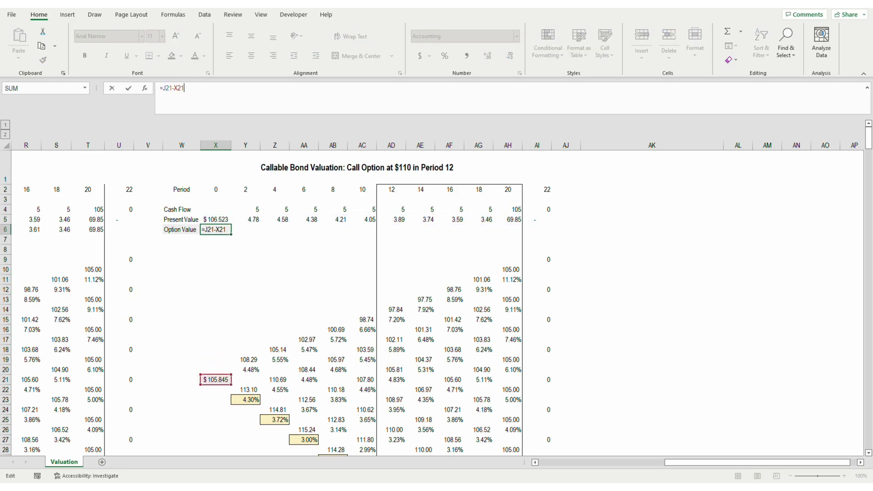
pyautogui.press('Escape')
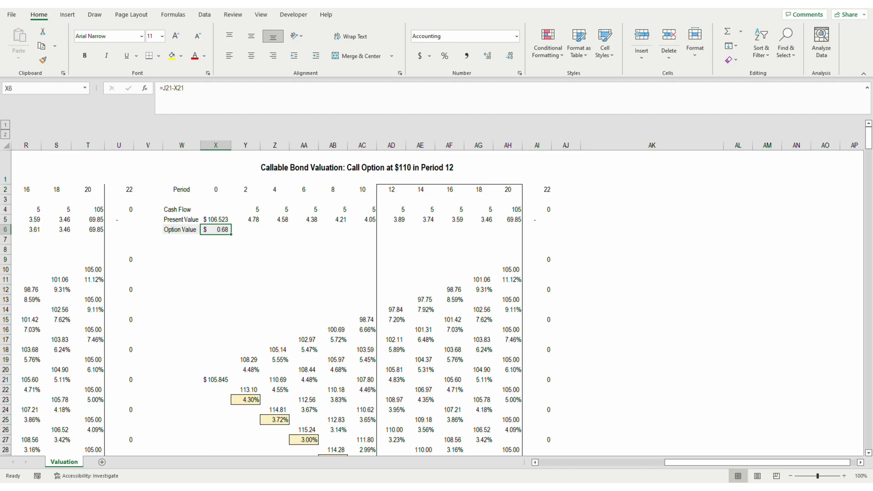
pyautogui.press('Down')
pyautogui.press('Down')
pyautogui.press('Down')
pyautogui.press('Down')
pyautogui.press('Down')
pyautogui.press('Down')
pyautogui.press('Down')
pyautogui.press('Down')
pyautogui.press('Down')
pyautogui.press('Down')
pyautogui.press('Down')
pyautogui.press('Down')
pyautogui.press('Down')
pyautogui.press('Down')
pyautogui.press('Down')
pyautogui.press('Down')
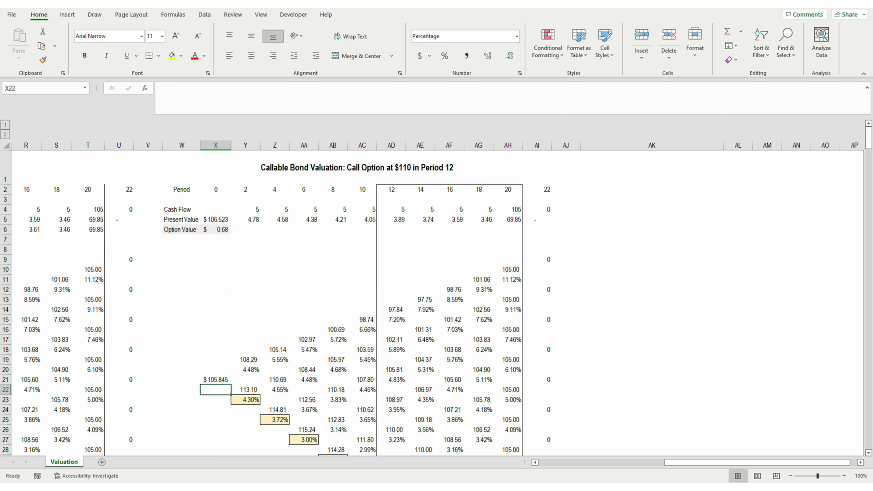
pyautogui.press('Up')
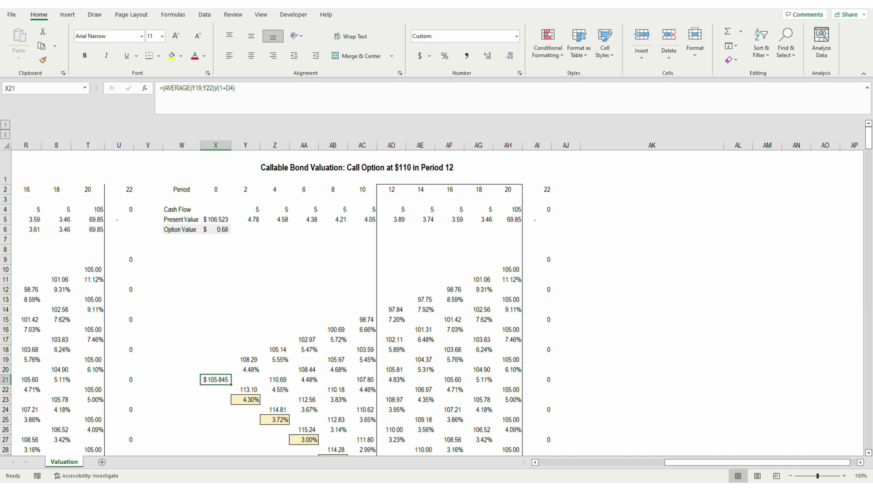